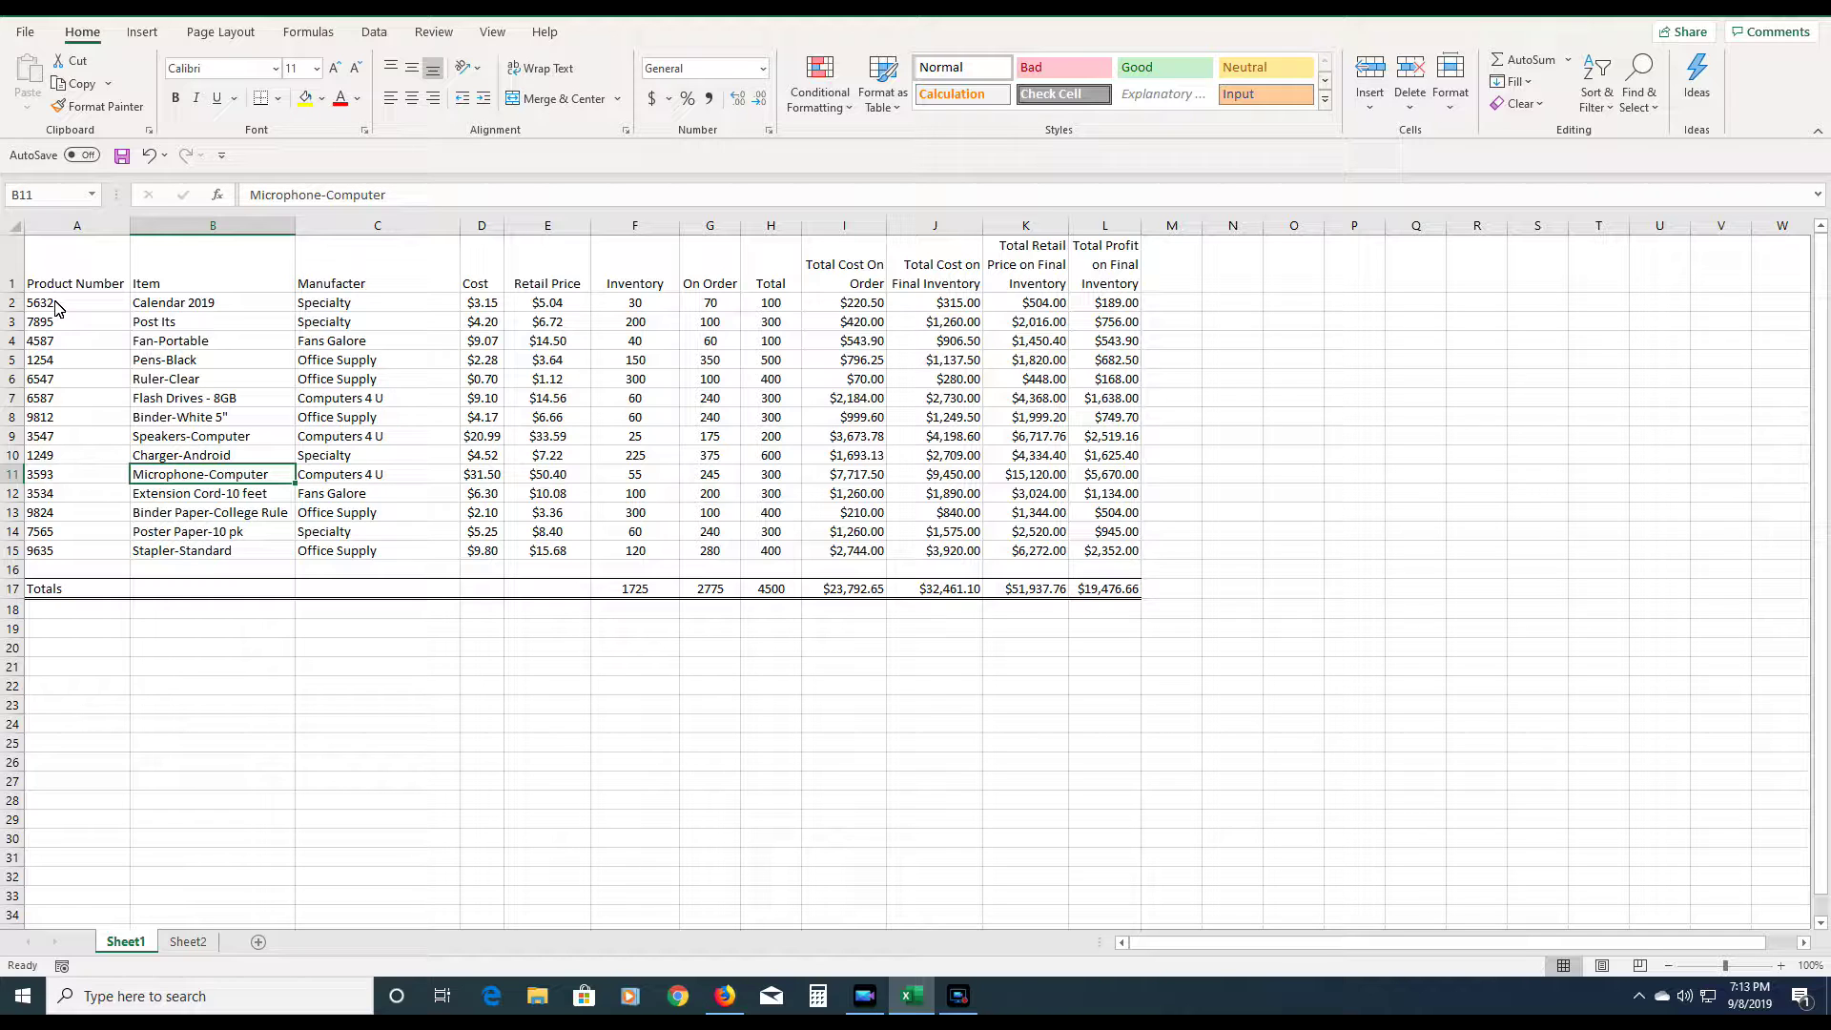
- Enter the header "Retail Price" in cell C1 of Sheet2
{"action": "left_click", "coordinate": [189, 943]}
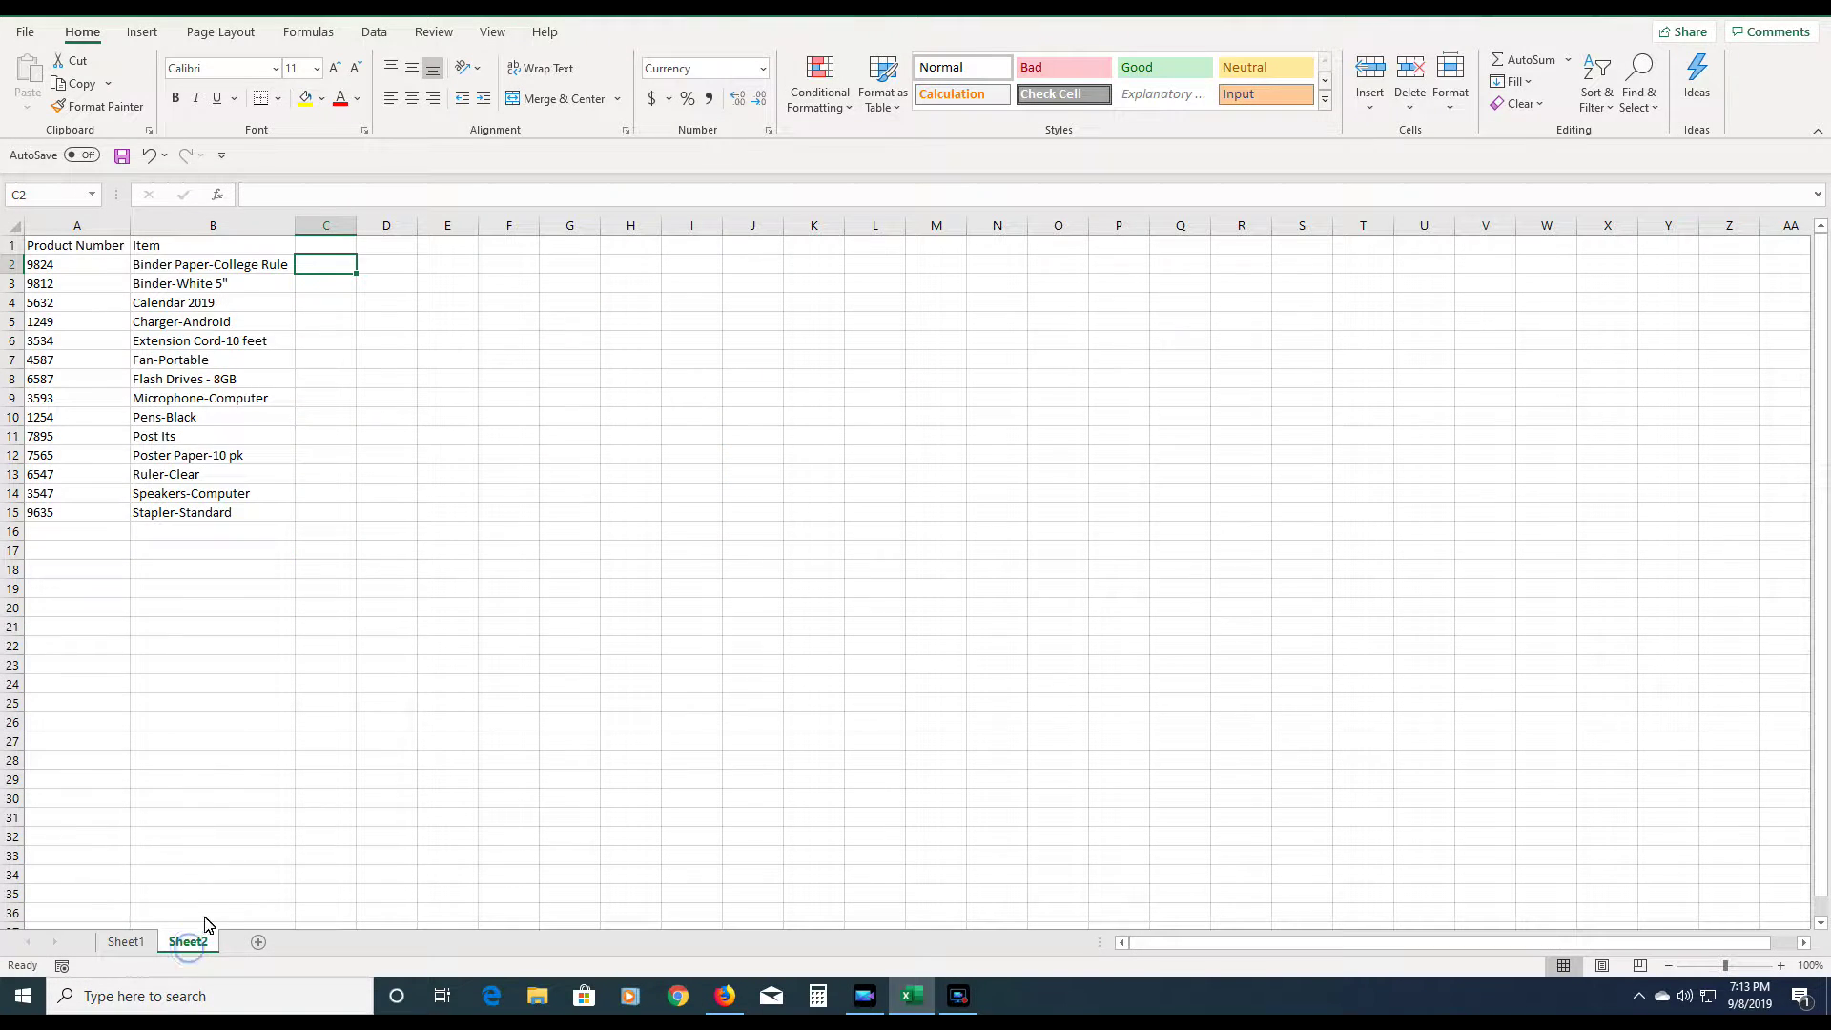
{"action": "left_click", "coordinate": [327, 247]}
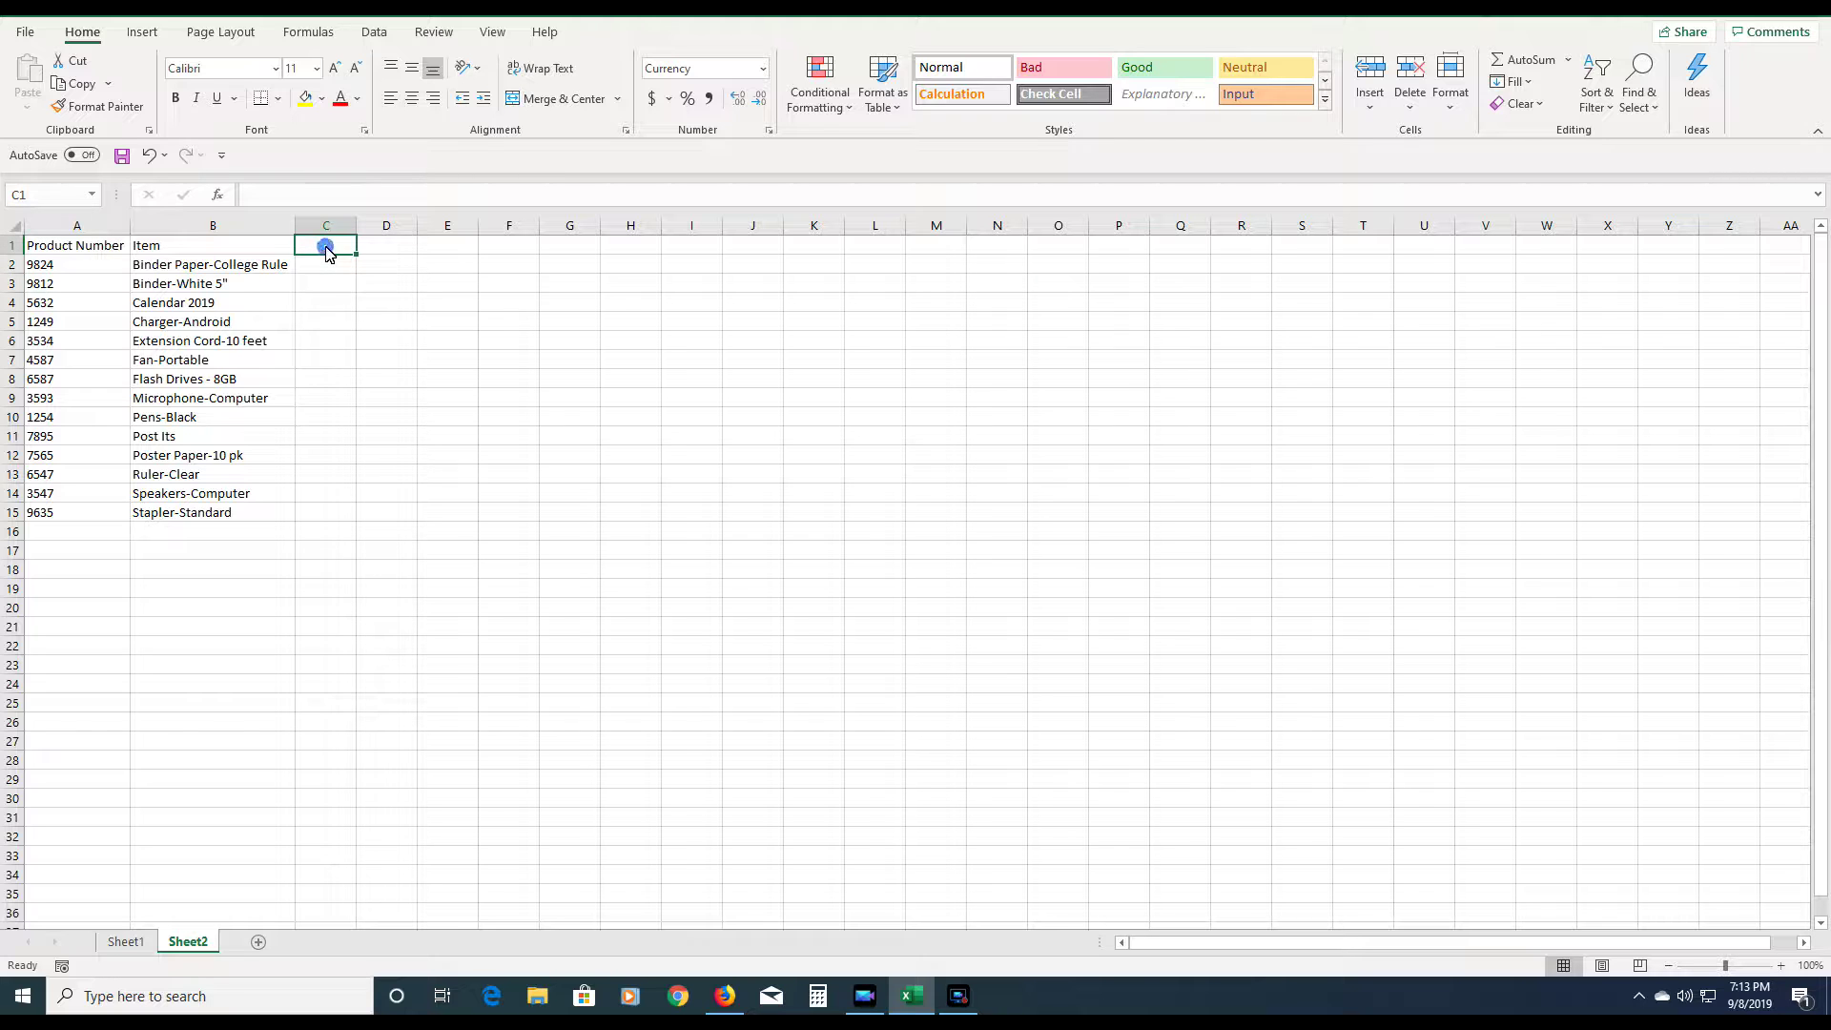
{"action": "type", "text": "rETAIL"}
{"action": "key", "text": "BackSpace"}
{"action": "key", "text": "BackSpace"}
{"action": "key", "text": "BackSpace"}
{"action": "key", "text": "BackSpace"}
{"action": "key", "text": "BackSpace"}
{"action": "key", "text": "BackSpace"}
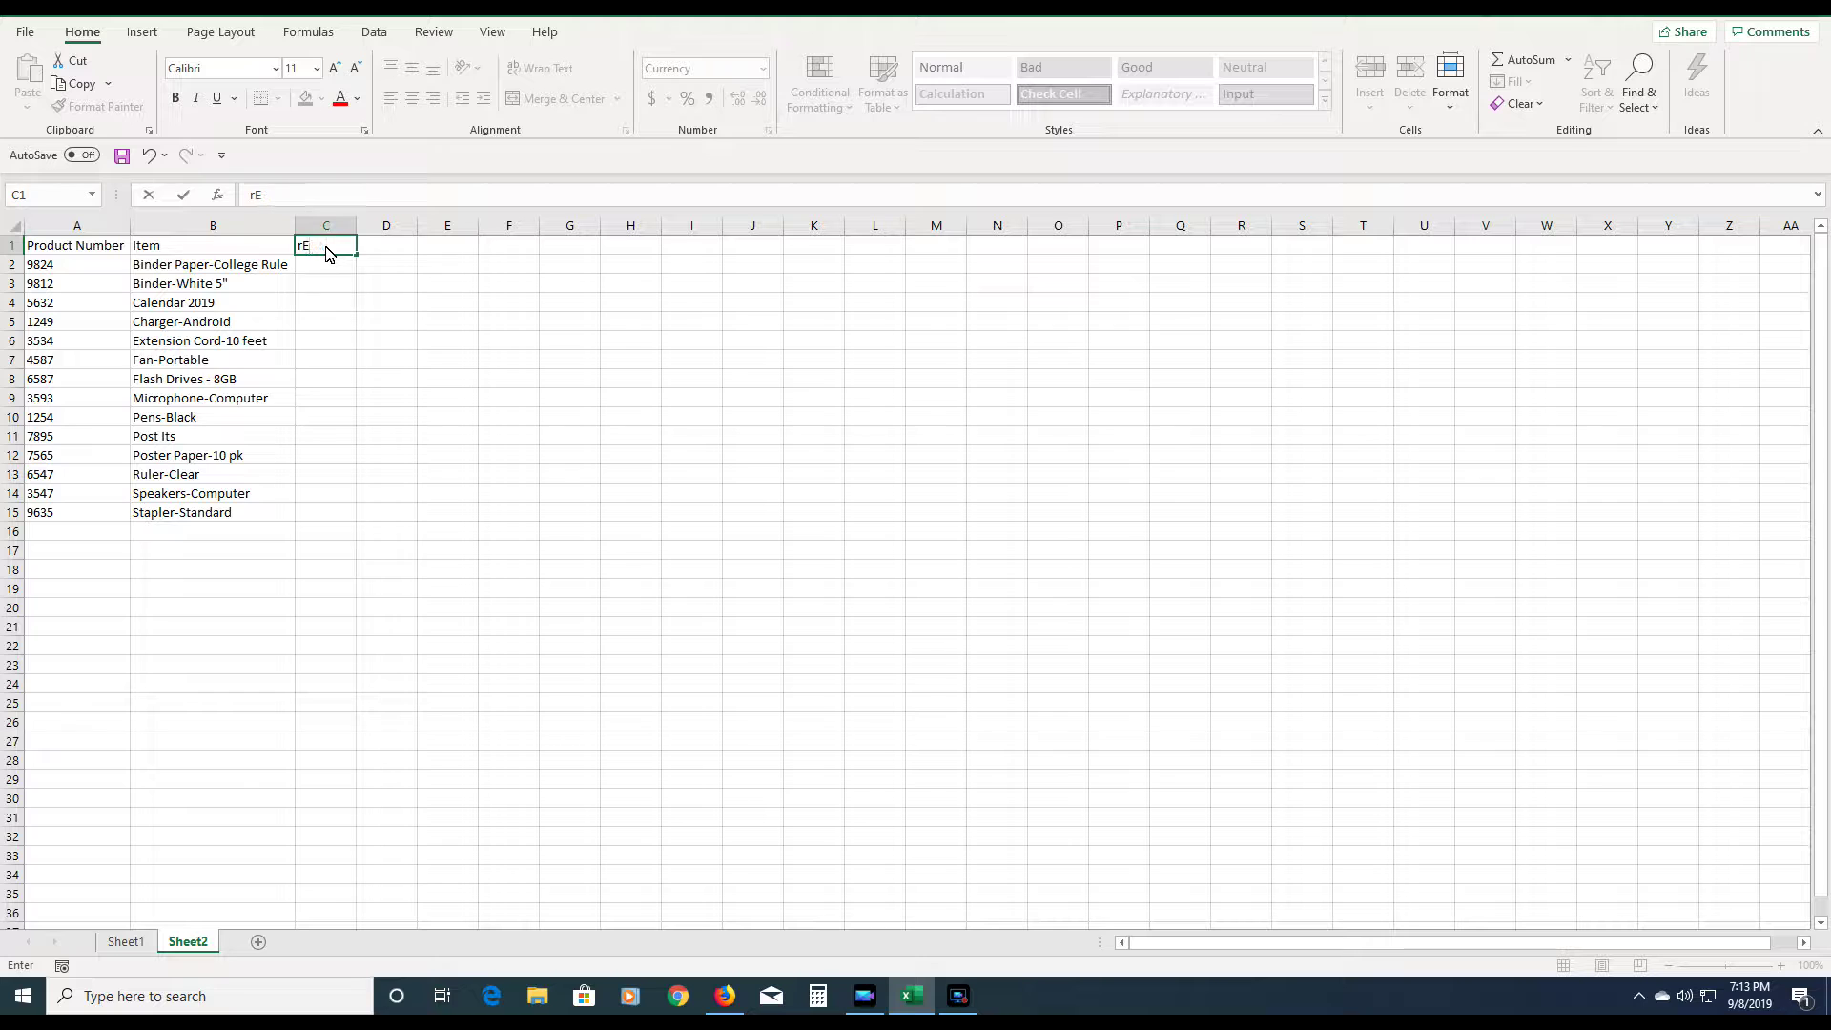
{"action": "type", "text": "Retail Pricee"}
{"action": "key", "text": "BackSpace"}
{"action": "key", "text": "Return"}
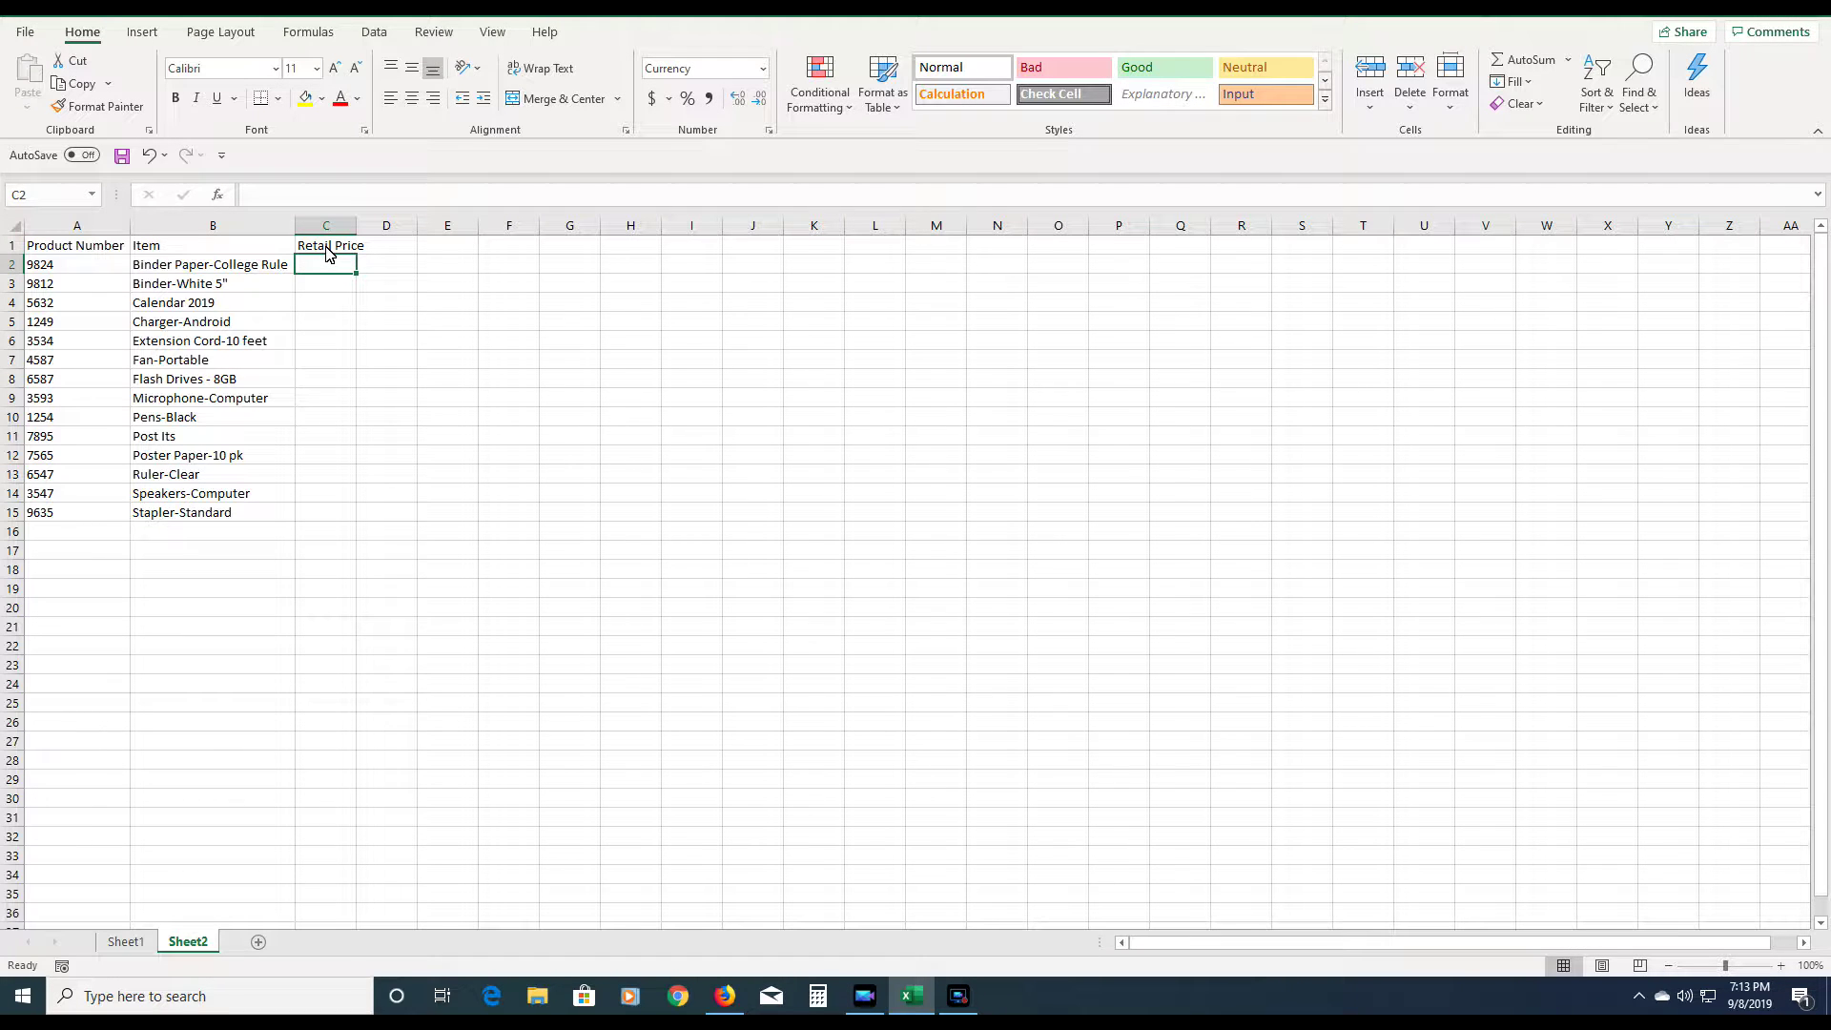
- Insert a VLOOKUP function in C2 with the Product Number column A:A as the lookup value
{"action": "left_click", "coordinate": [219, 196]}
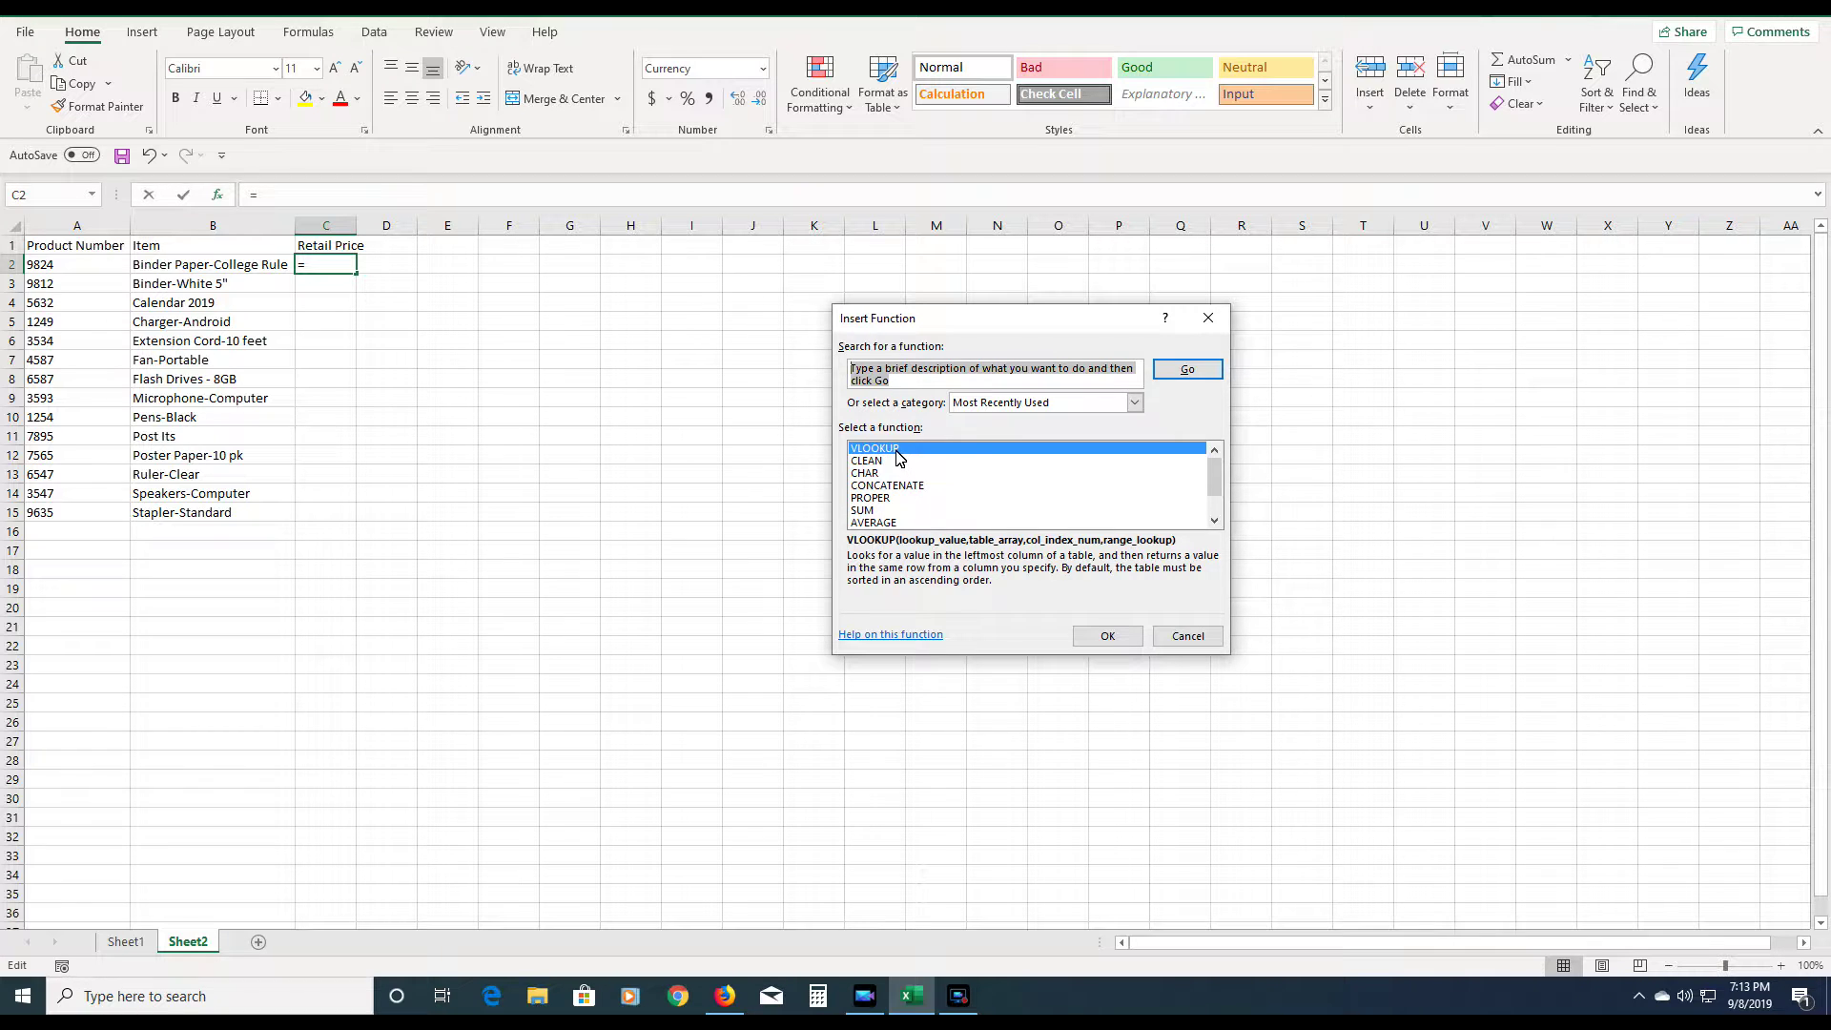
{"action": "left_click", "coordinate": [1108, 637]}
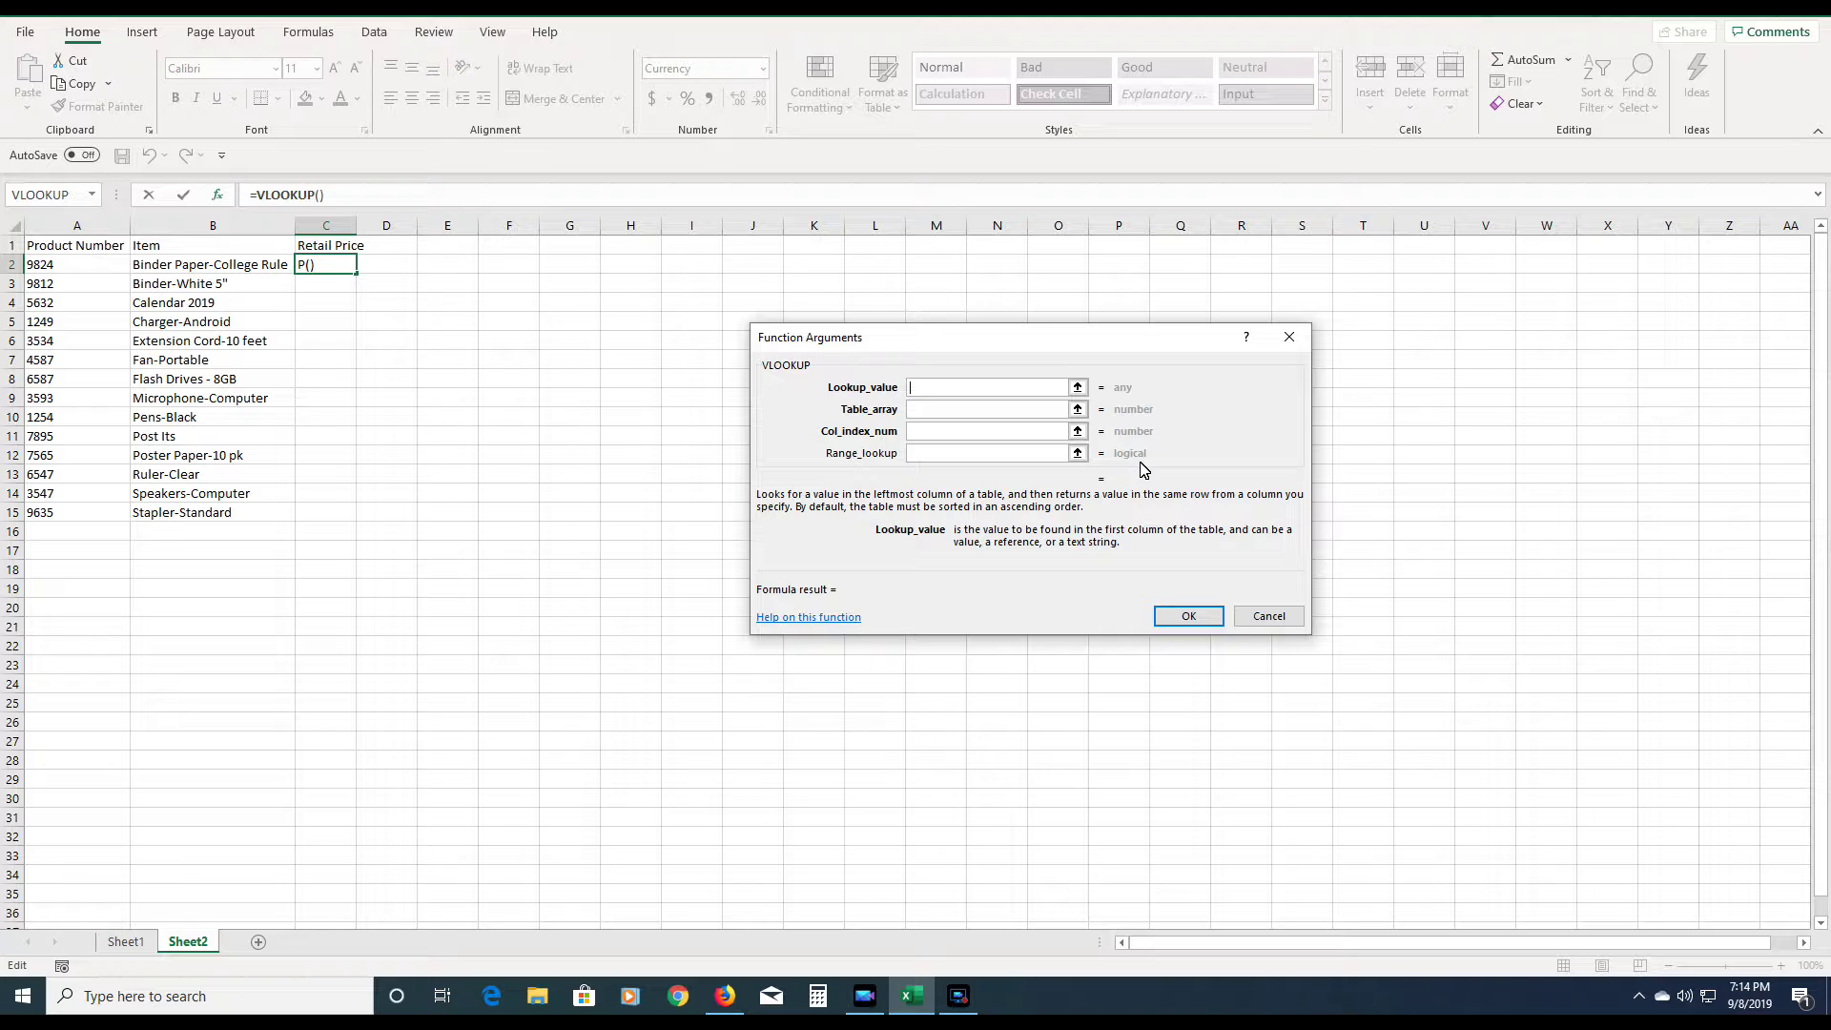
{"action": "left_click", "coordinate": [78, 233]}
{"action": "left_click", "coordinate": [78, 233]}
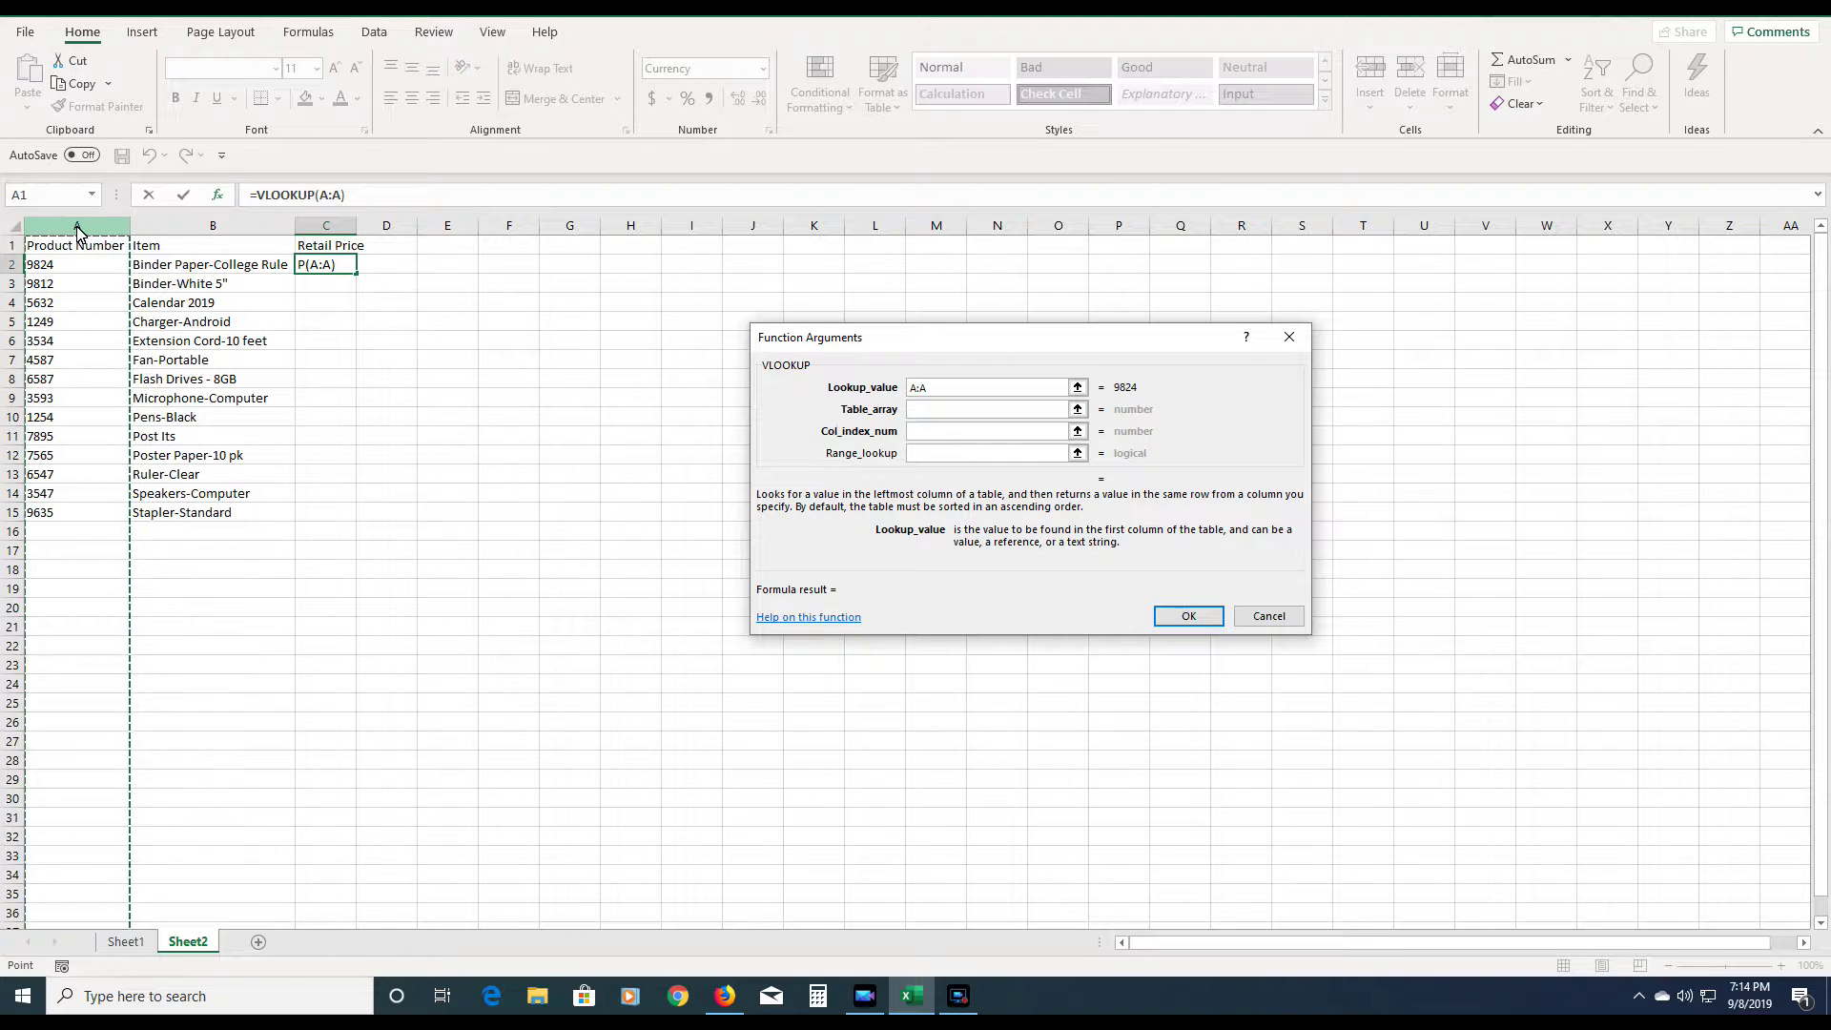
{"action": "key", "text": "Tab"}
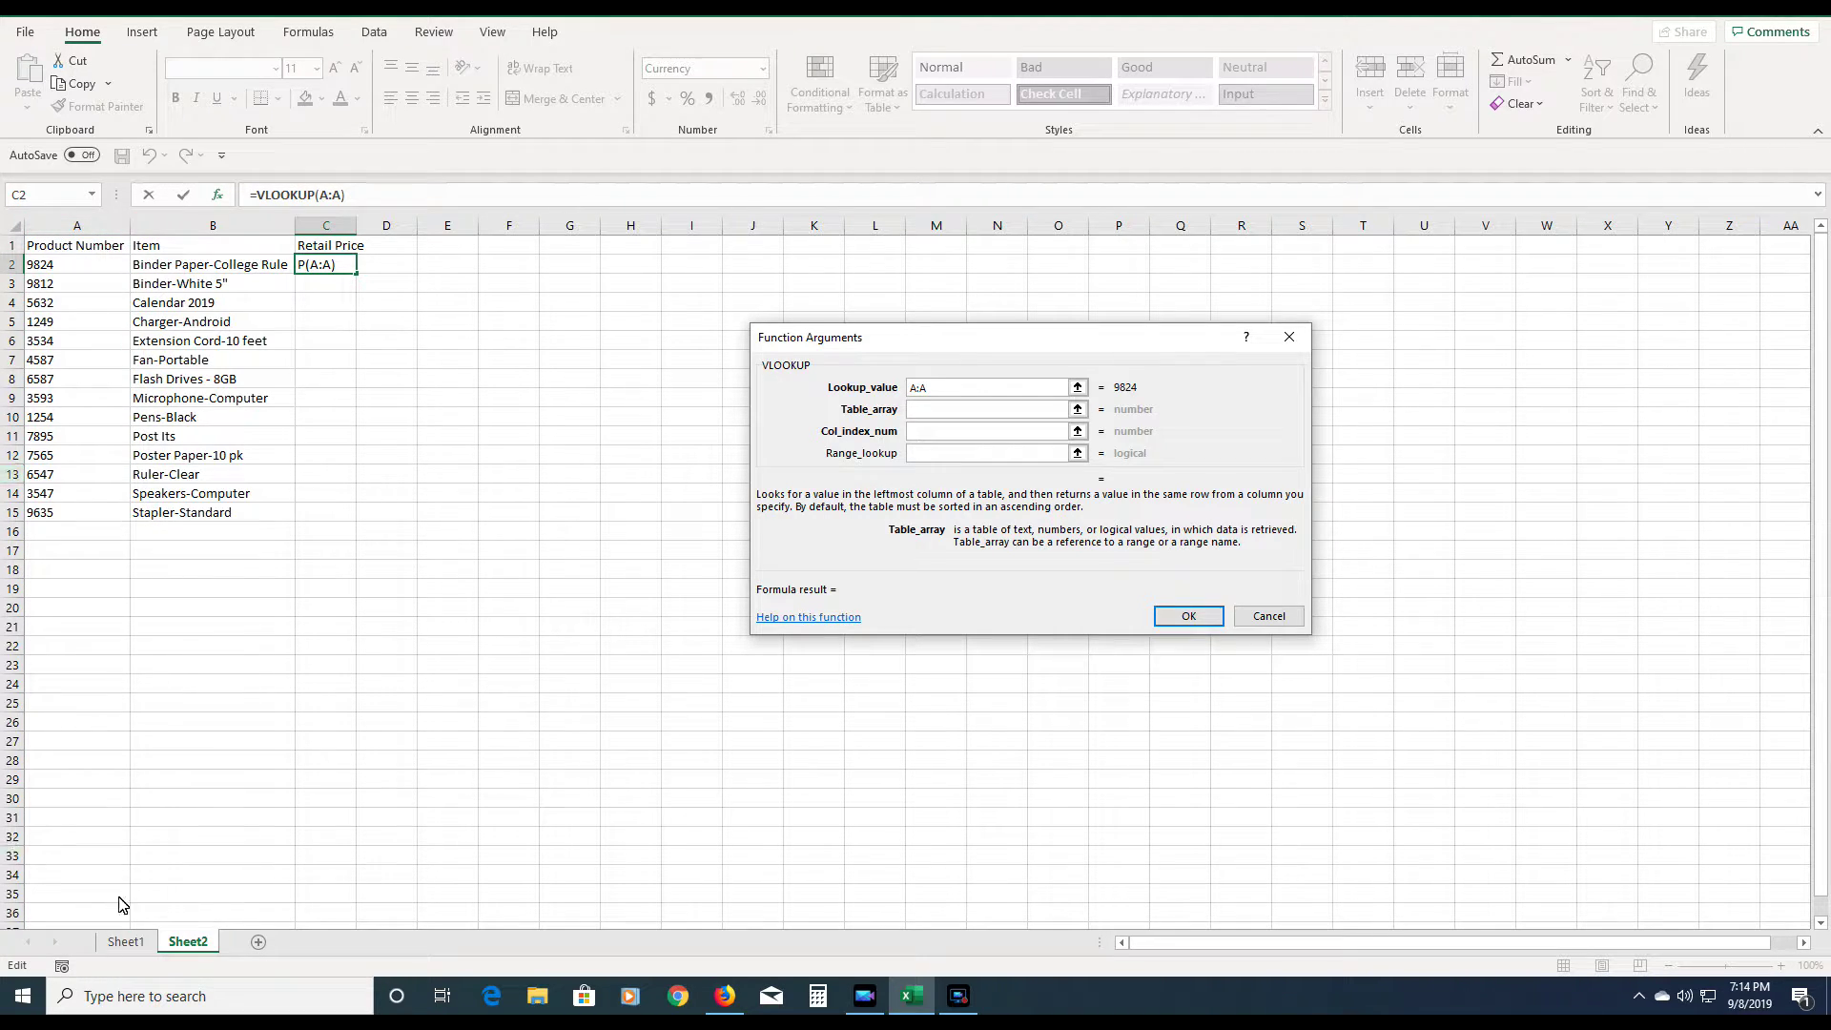
- Set the VLOOKUP table array to columns A through E of Sheet1
{"action": "left_click", "coordinate": [124, 942]}
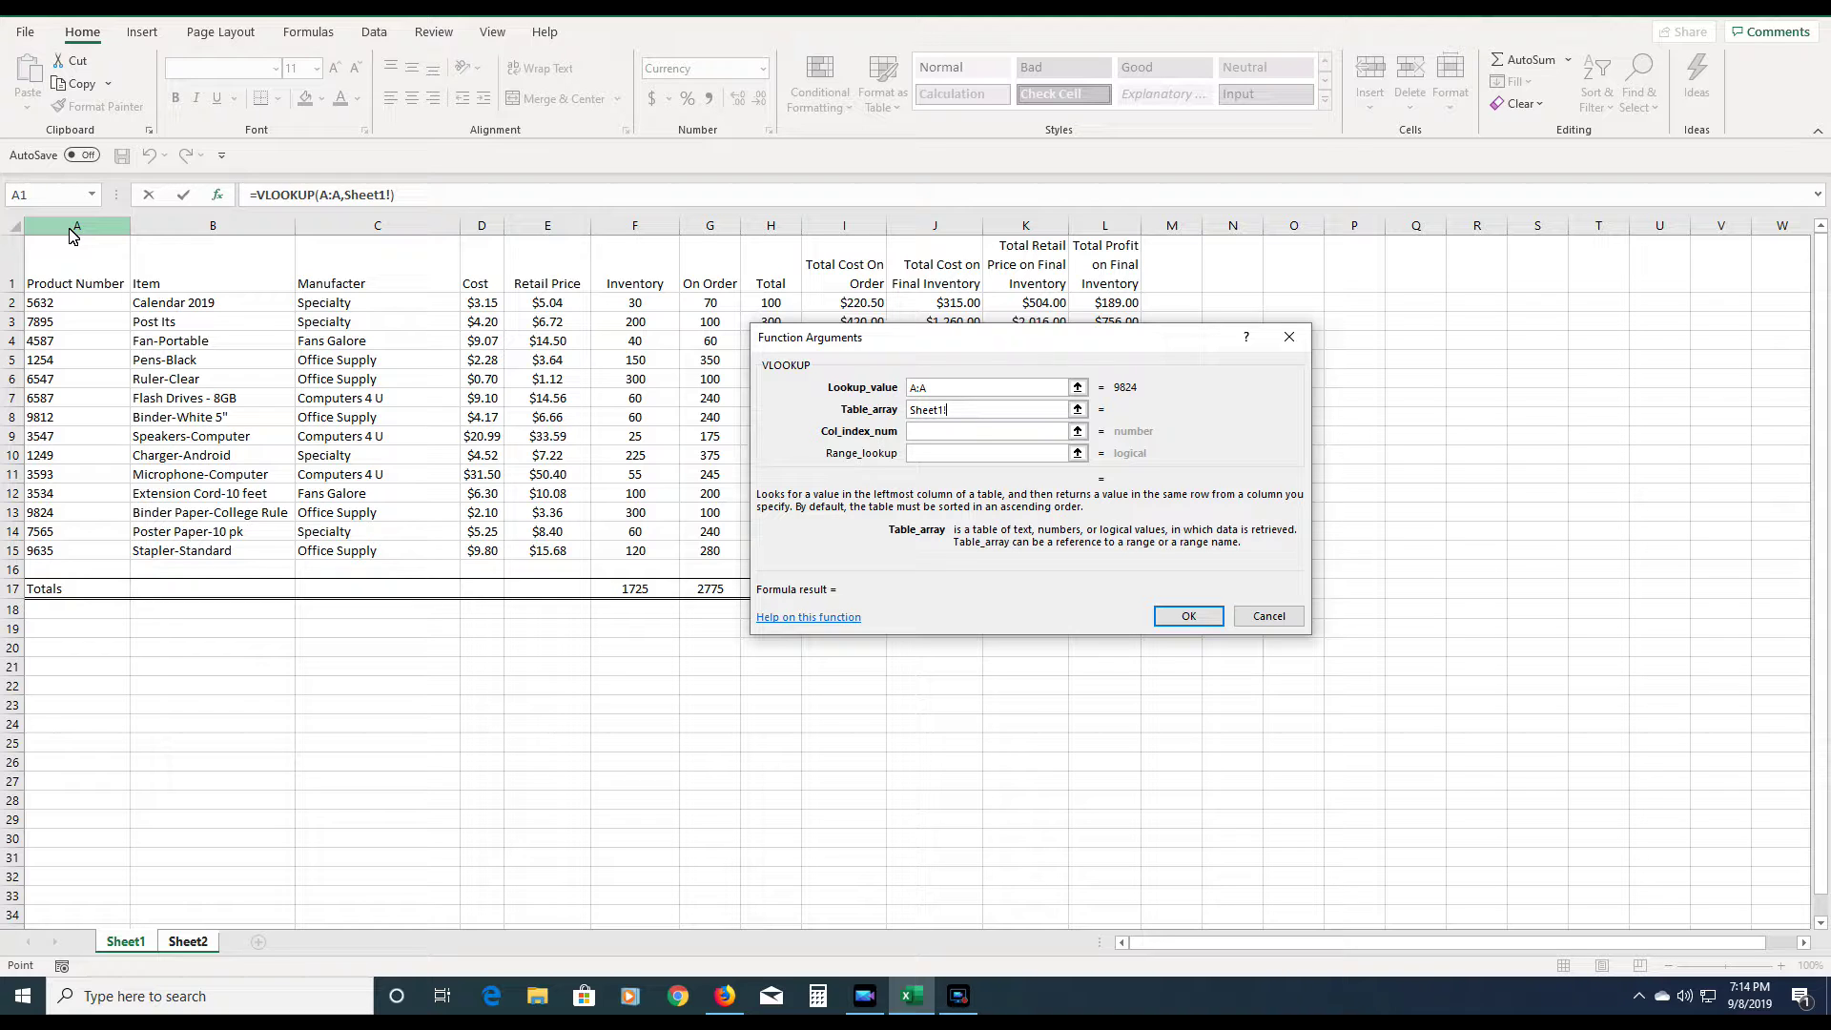
{"action": "left_click_drag", "start_coordinate": [73, 233], "coordinate": [548, 301]}
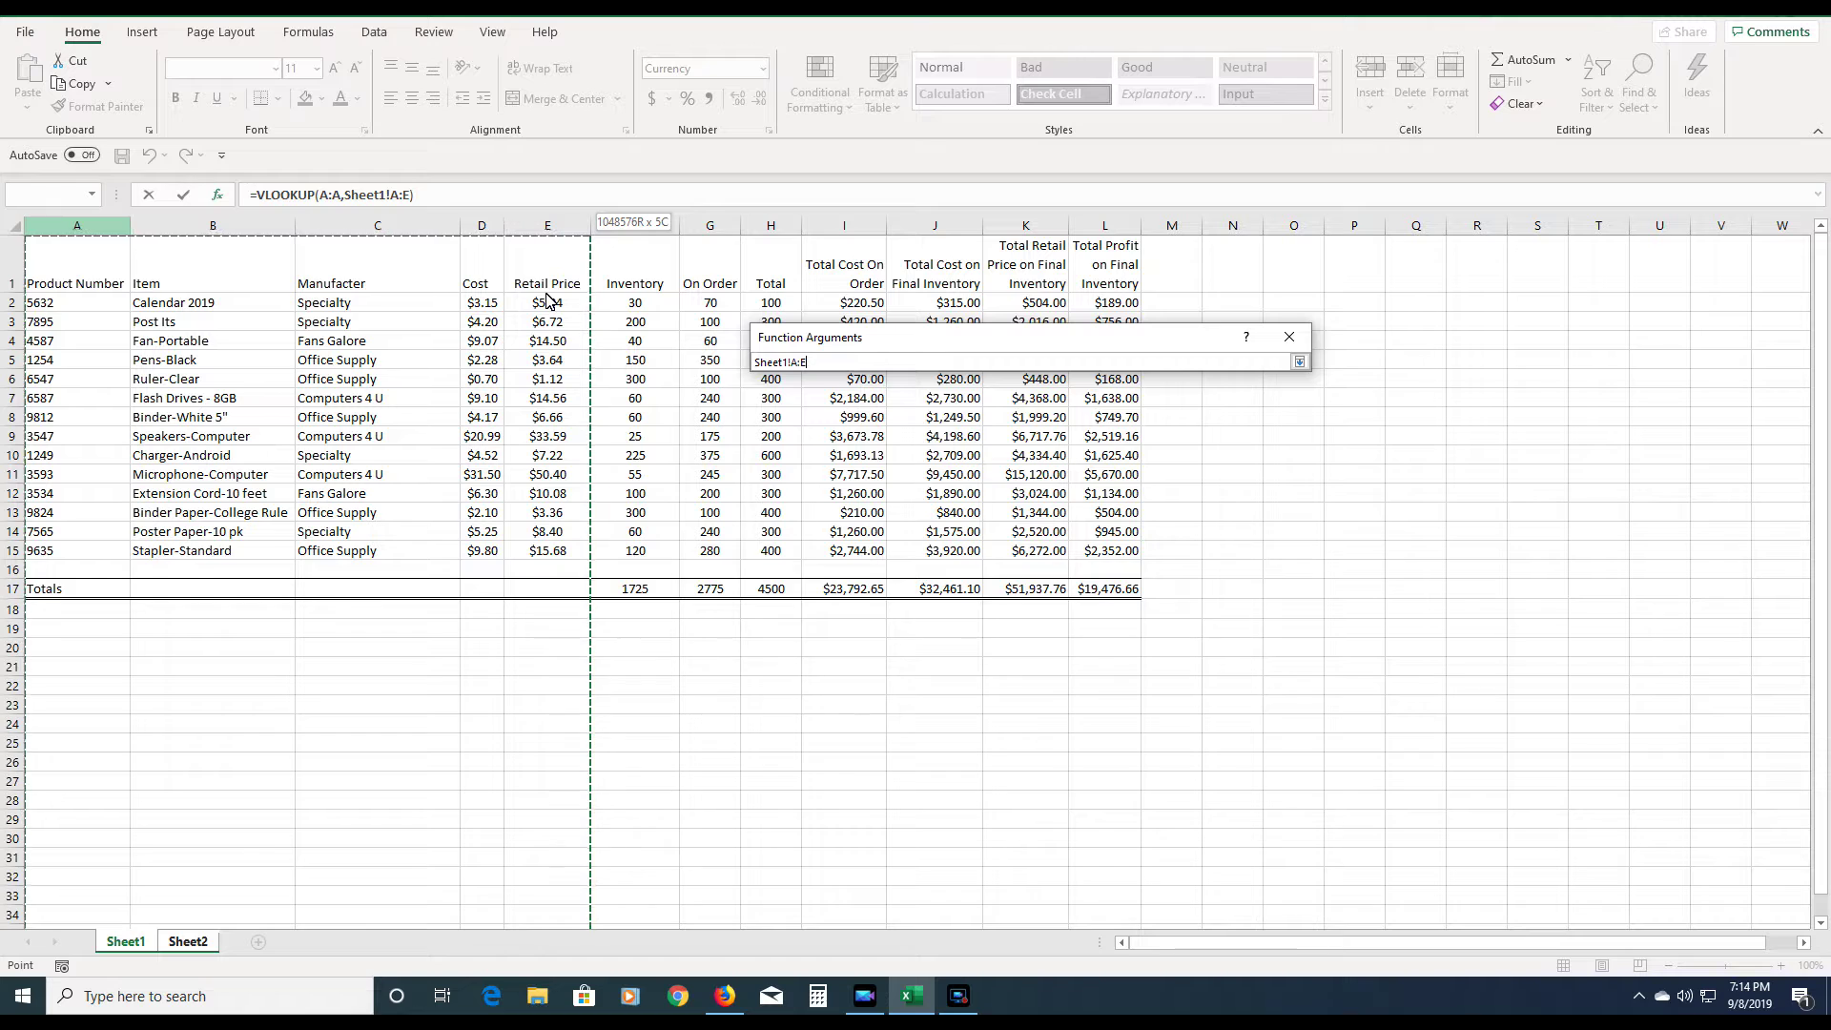
{"action": "left_click_drag", "start_coordinate": [548, 297], "coordinate": [548, 298]}
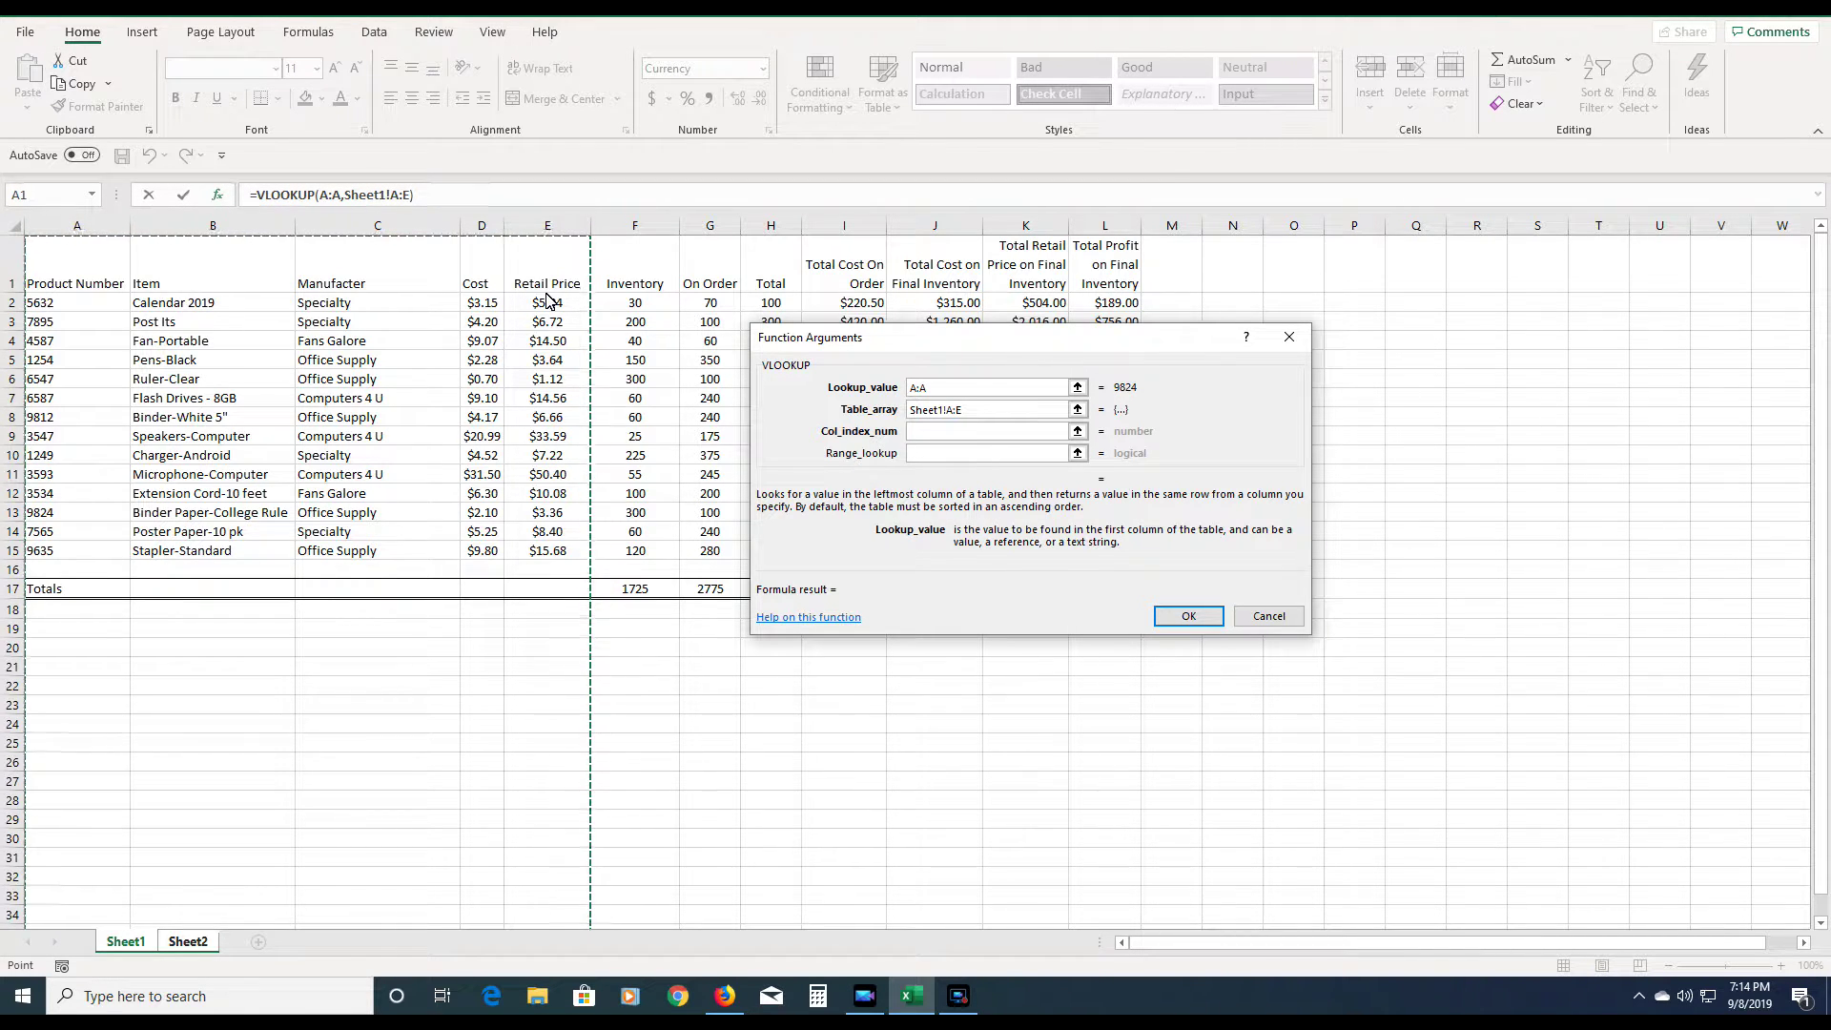
- Complete the VLOOKUP with column index number 5 and range lookup false for an exact match
{"action": "key", "text": "Tab"}
{"action": "type", "text": "5"}
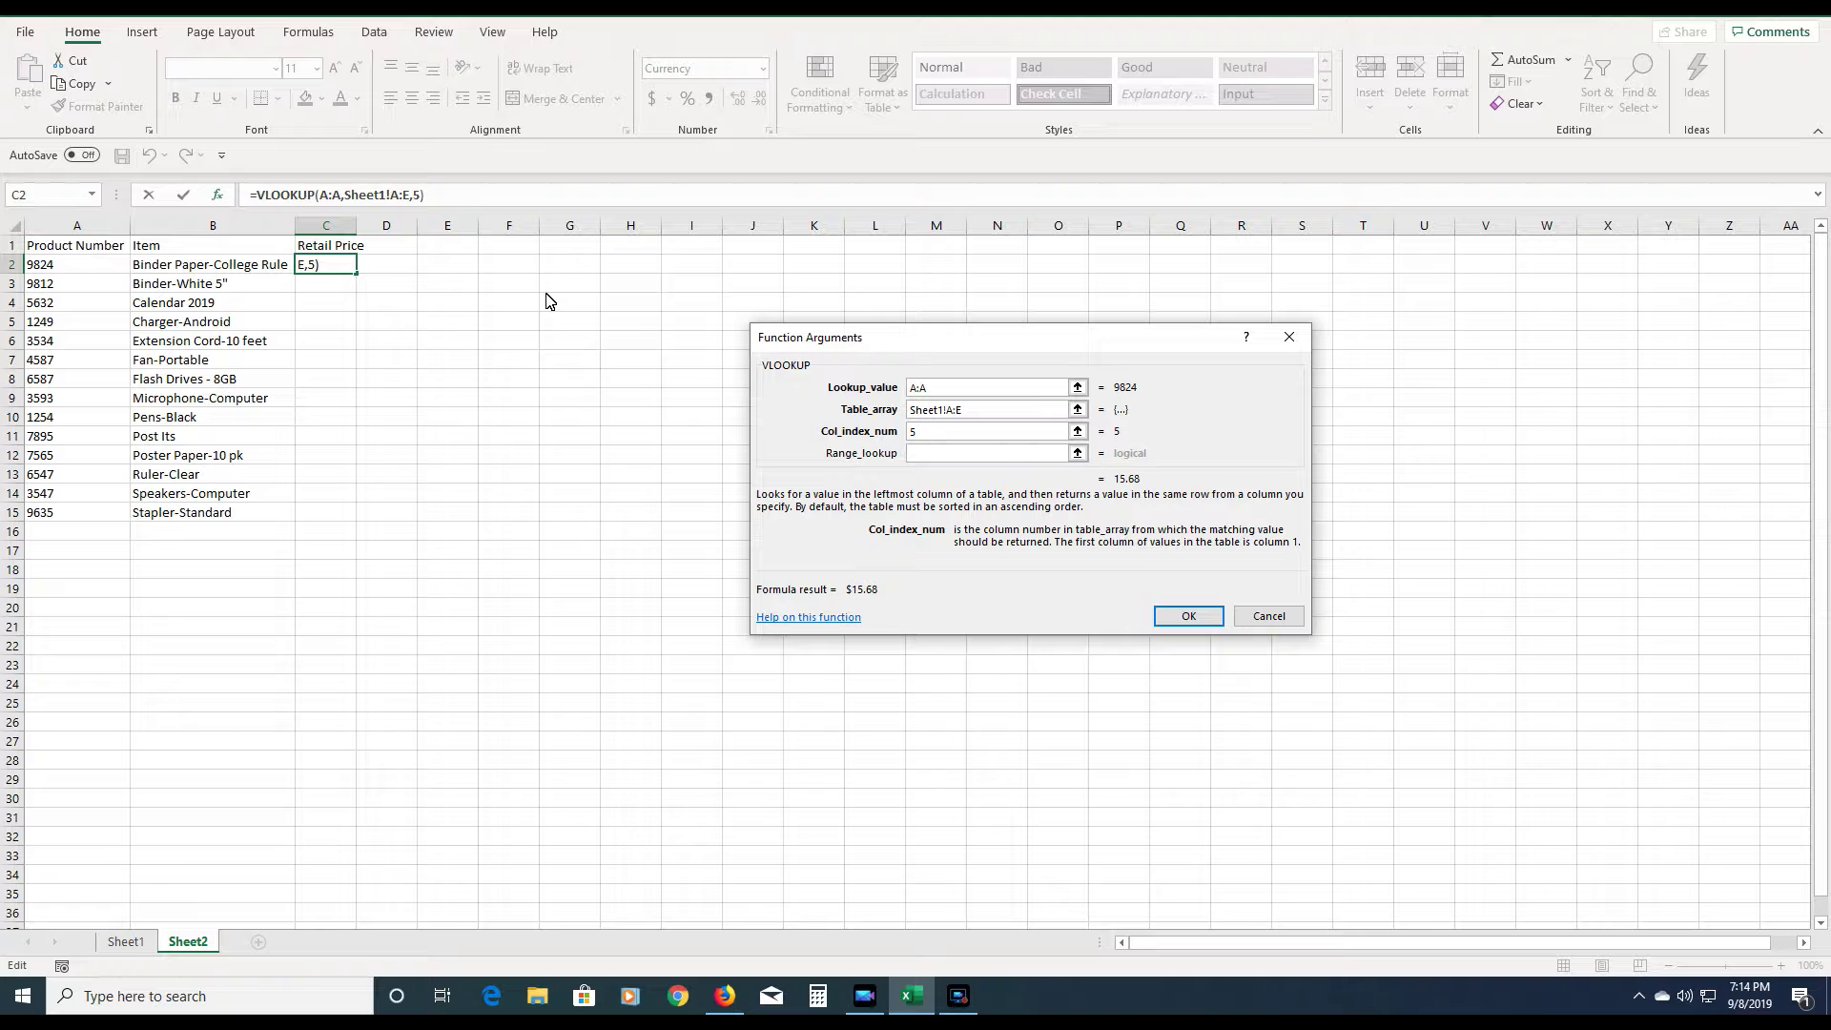
{"action": "key", "text": "Tab"}
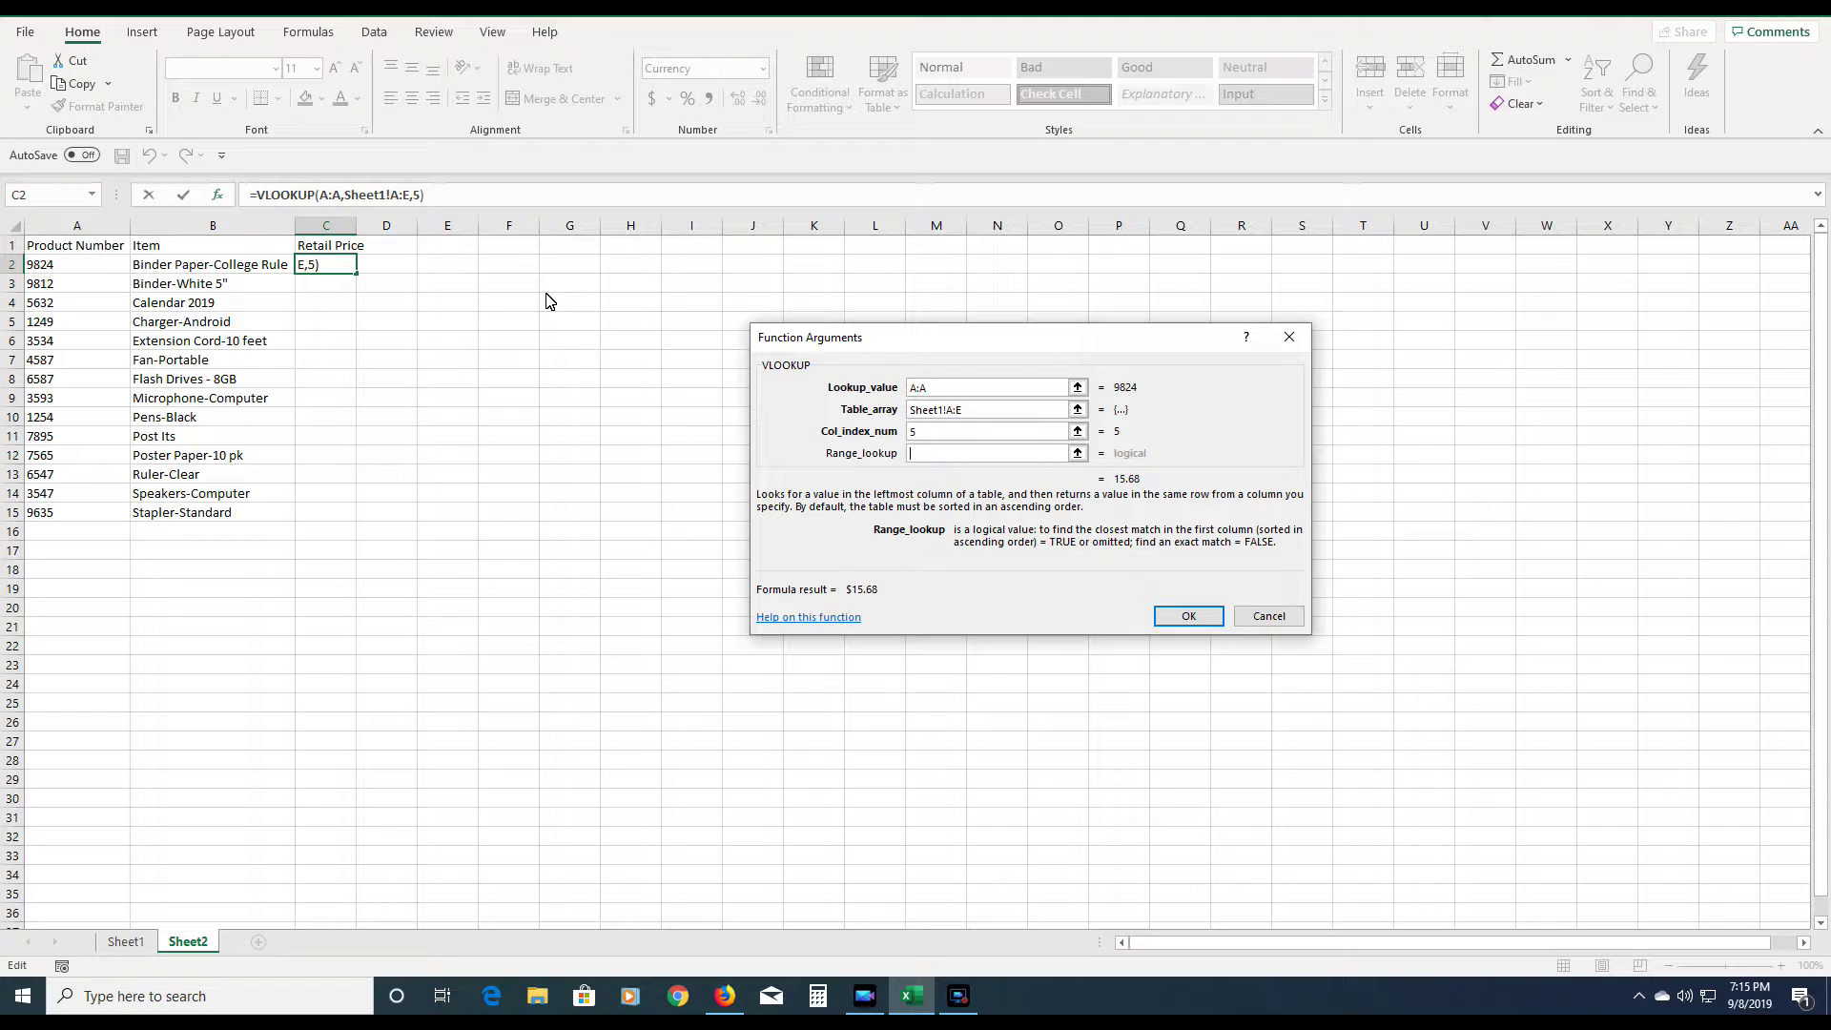
{"action": "type", "text": "f"}
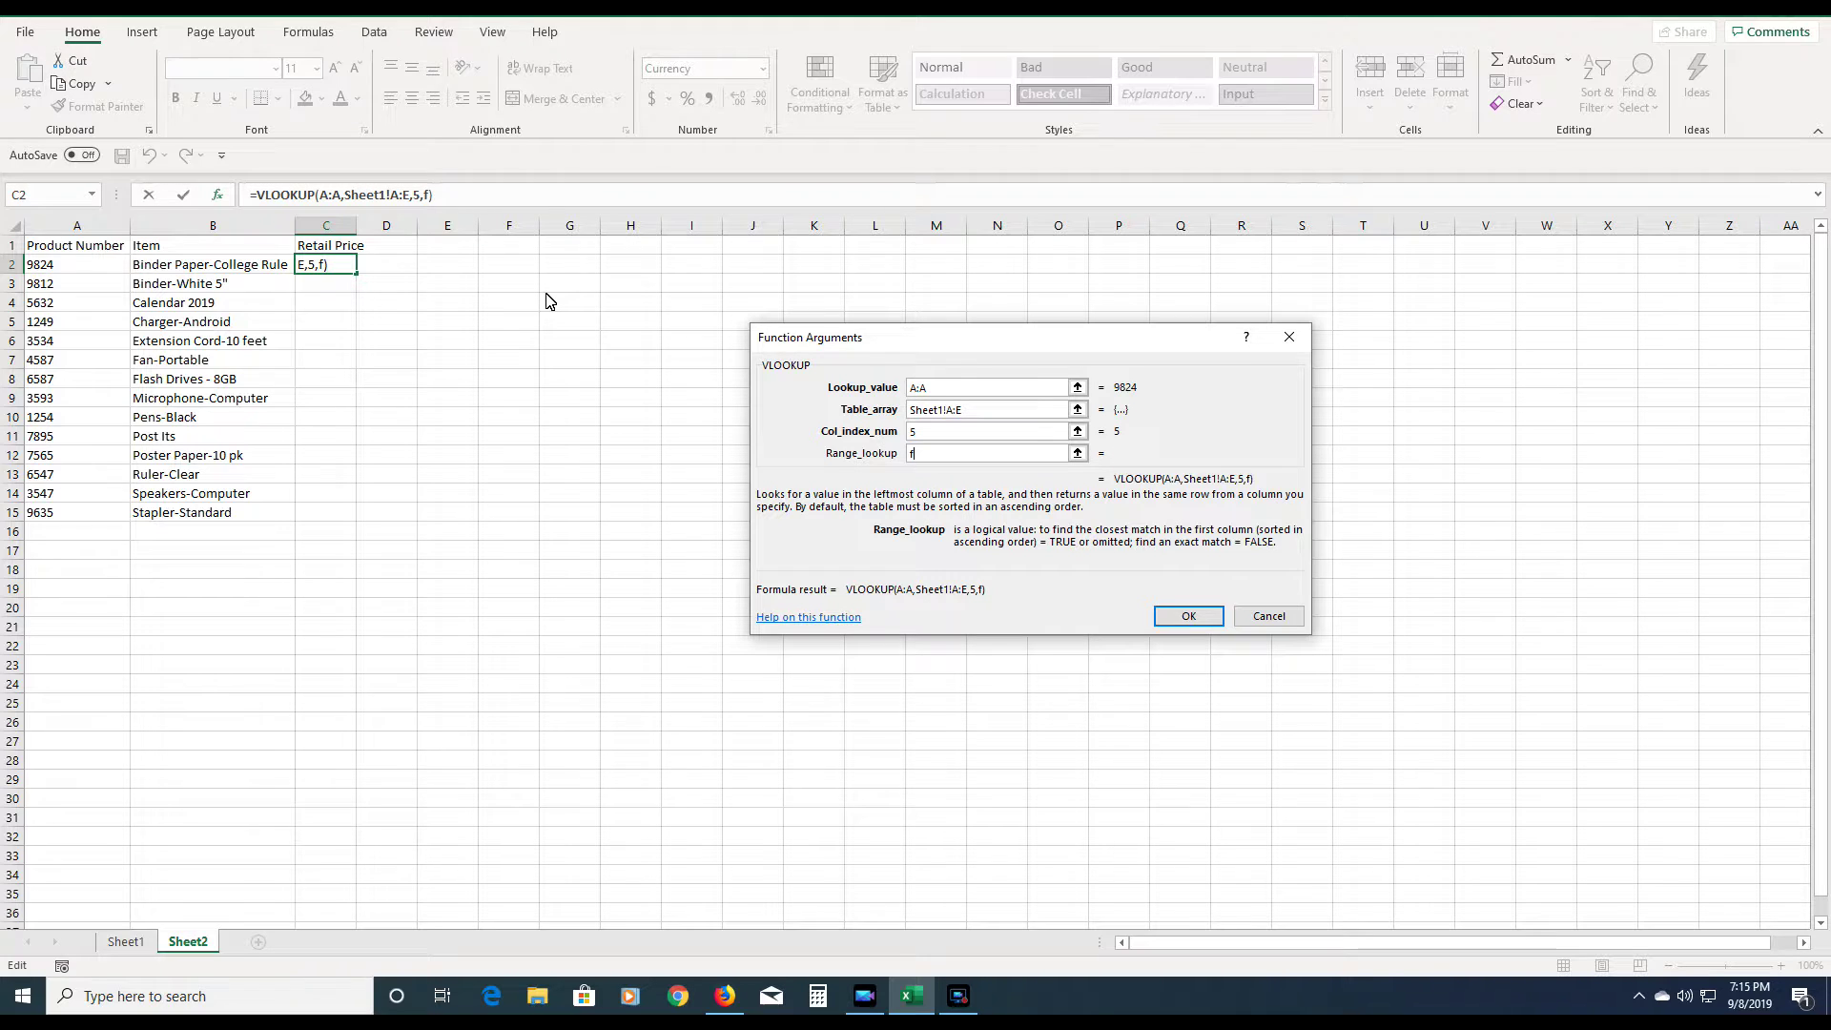
{"action": "type", "text": "alse"}
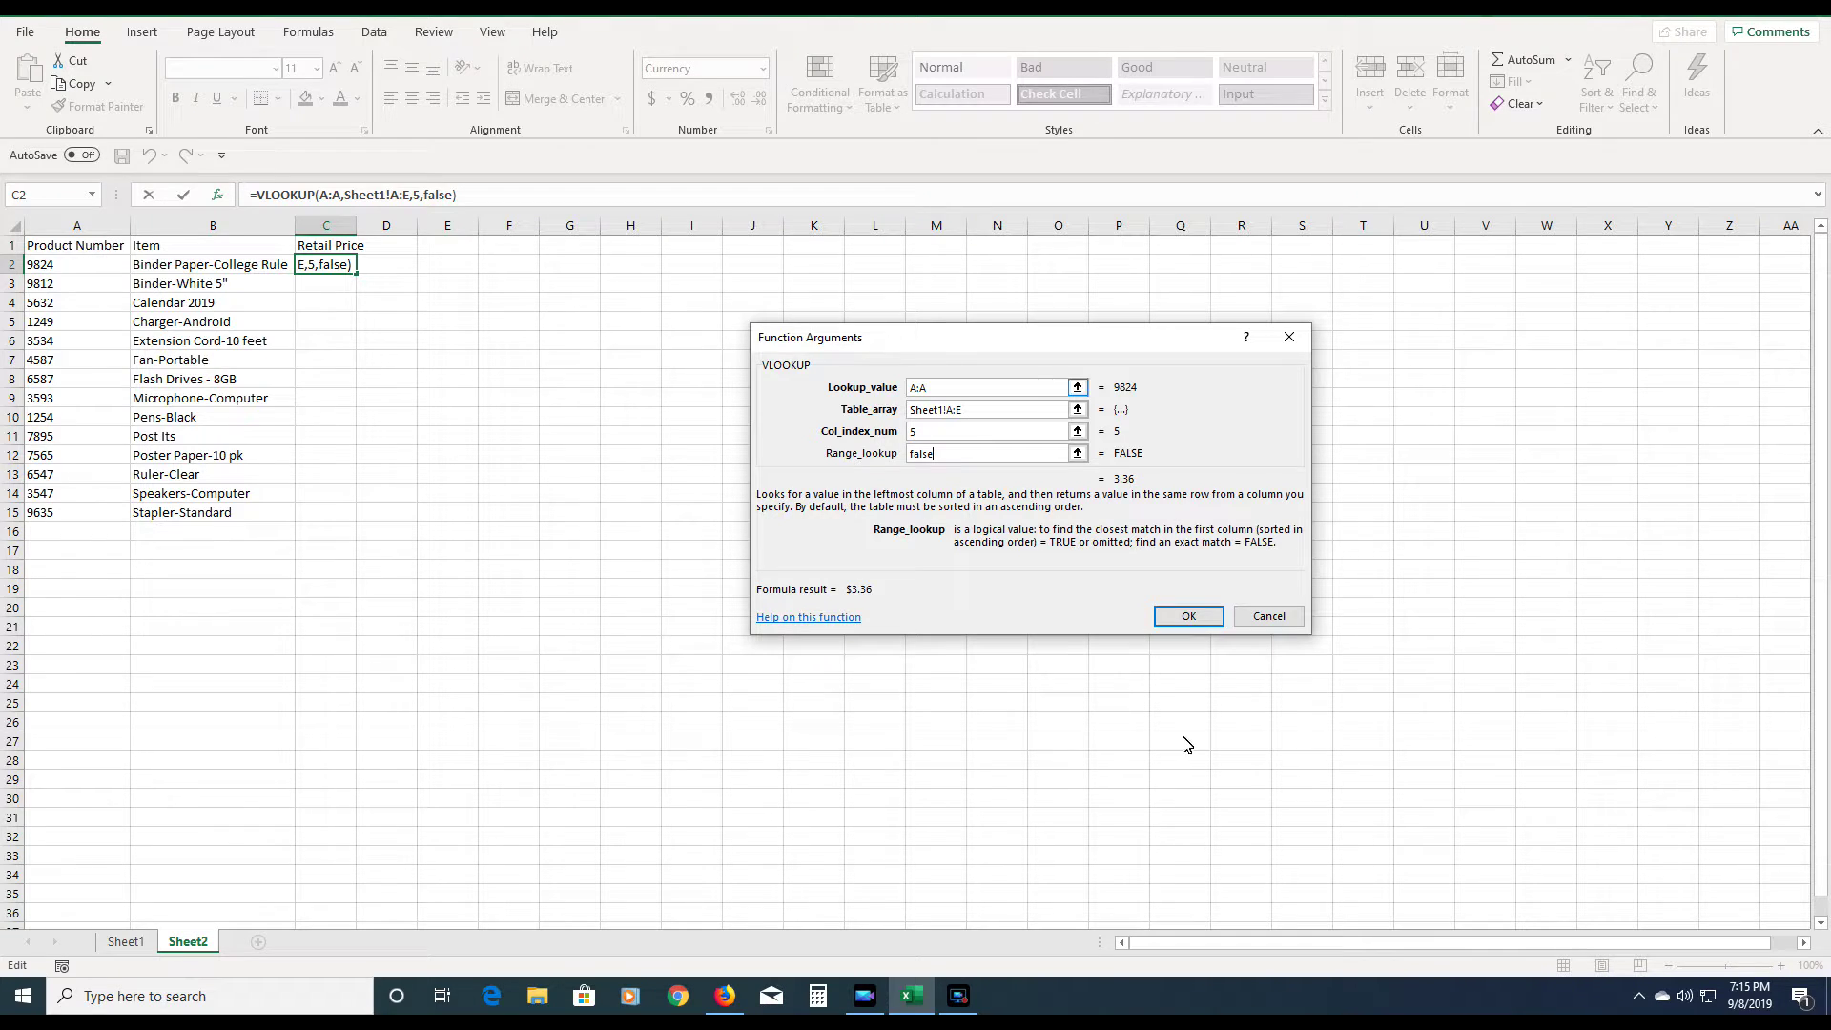
{"action": "left_click", "coordinate": [1190, 617]}
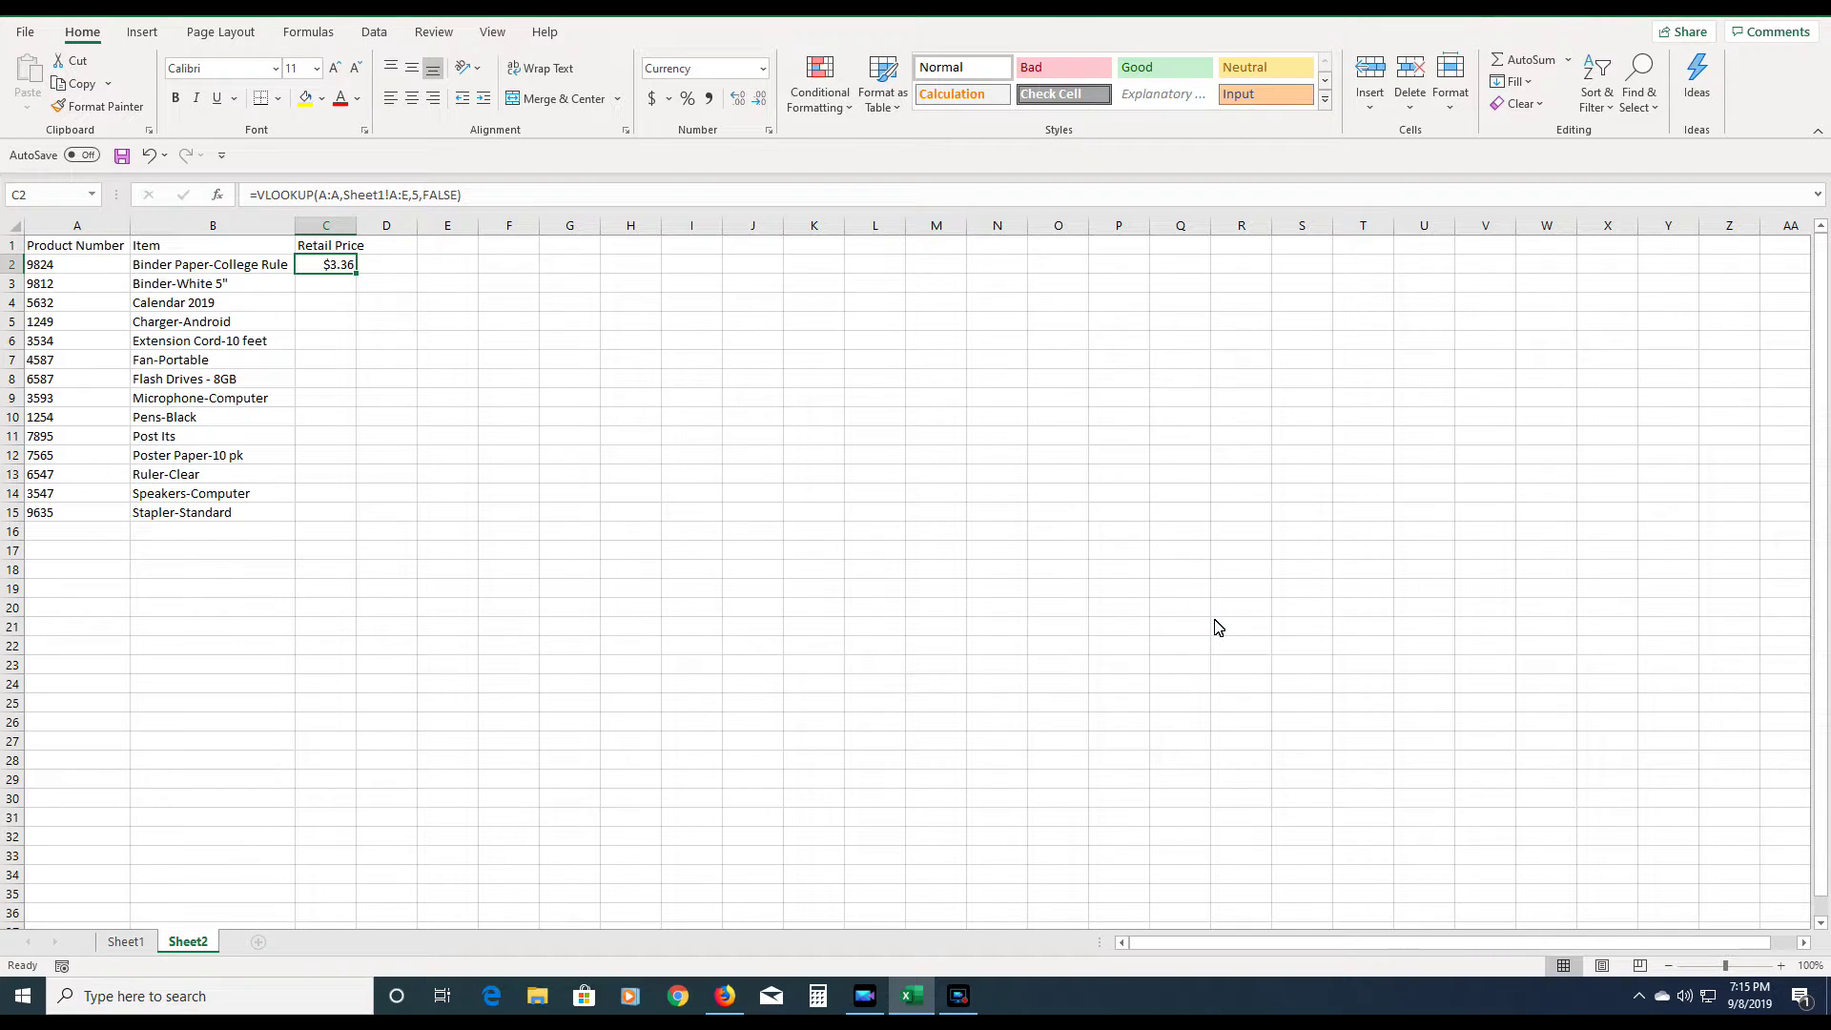
- Check the retail price in the Binder Paper-College Rule row of Sheet1 against the lookup on Sheet2
{"action": "left_click", "coordinate": [140, 948]}
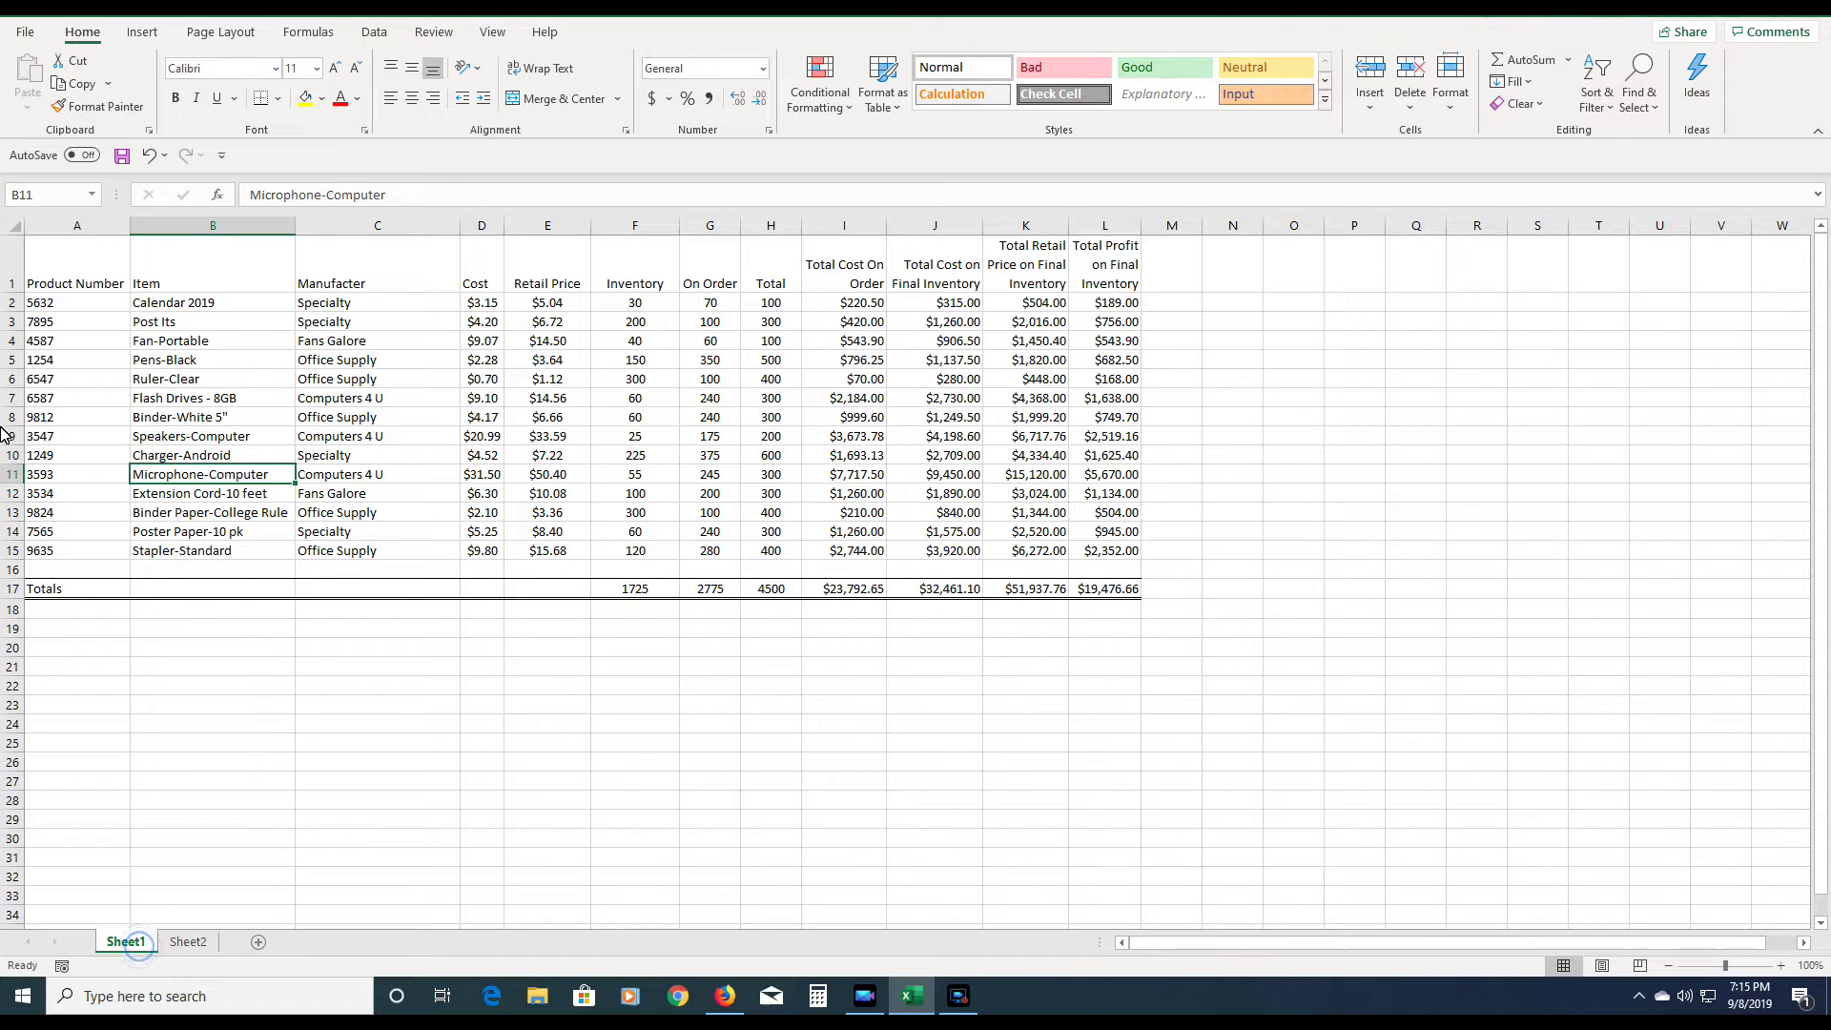
{"action": "left_click", "coordinate": [17, 515]}
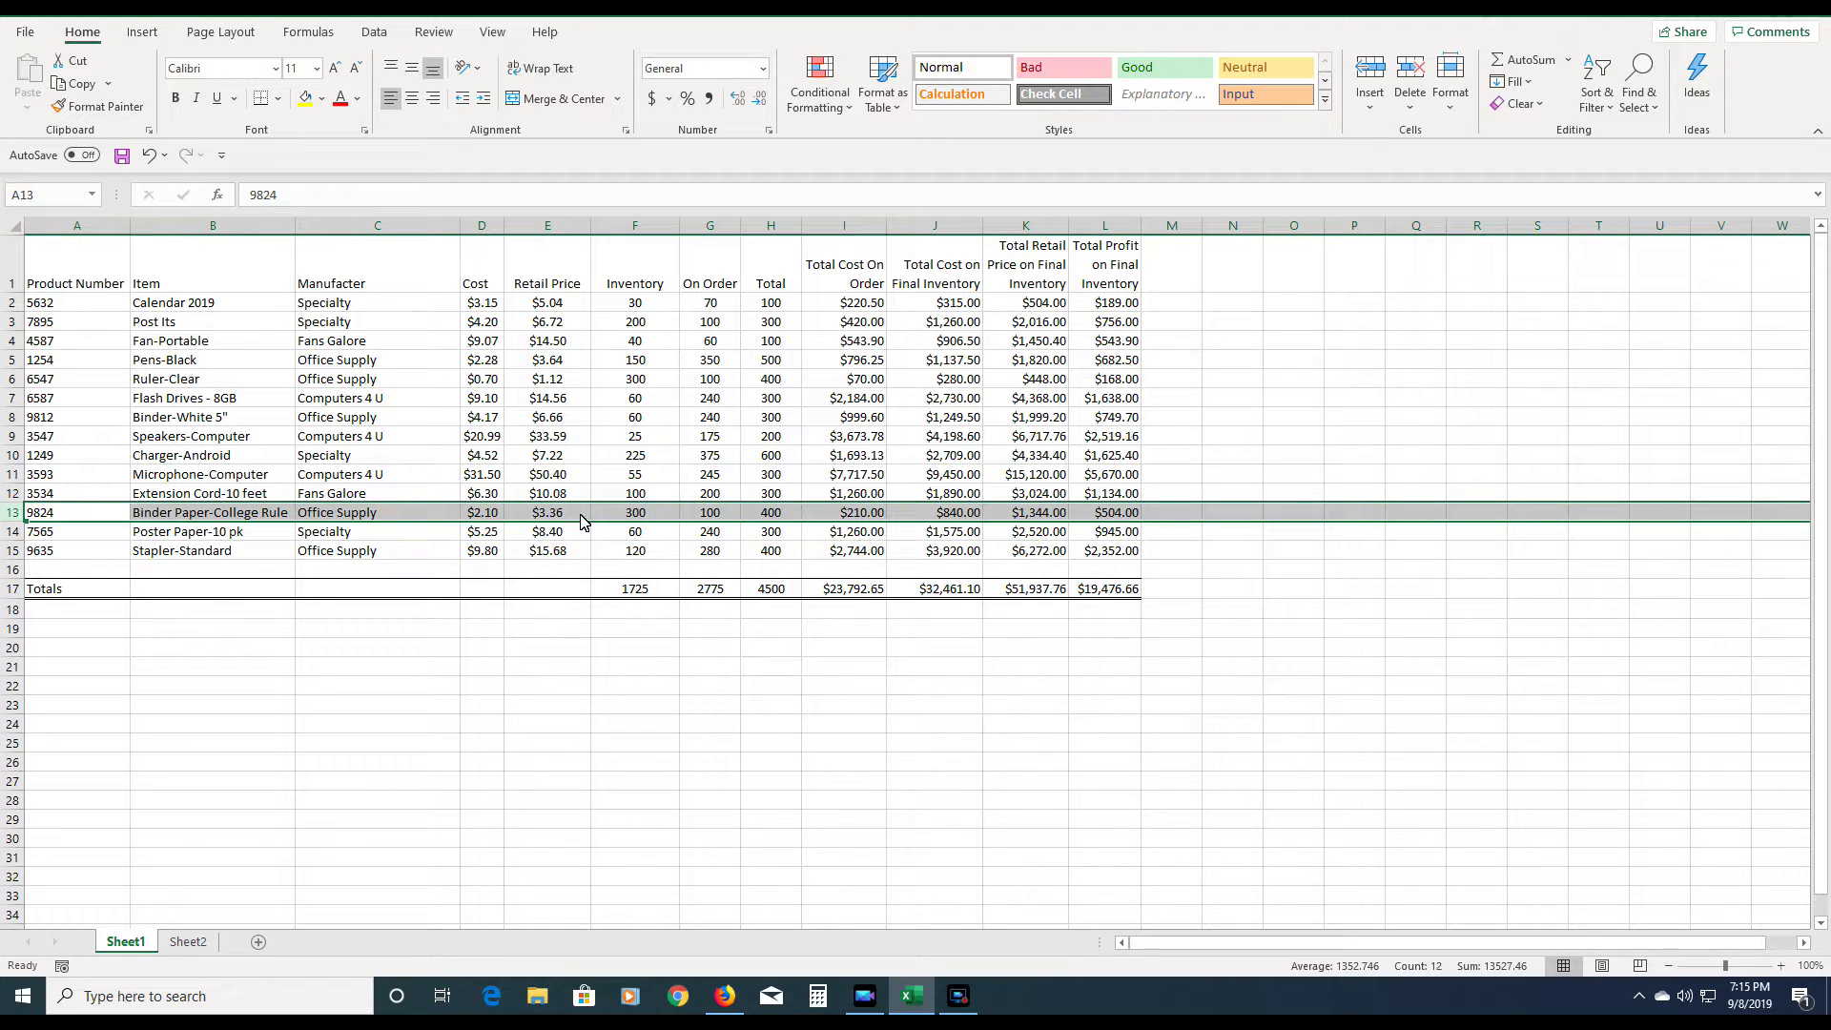
{"action": "left_click", "coordinate": [187, 942]}
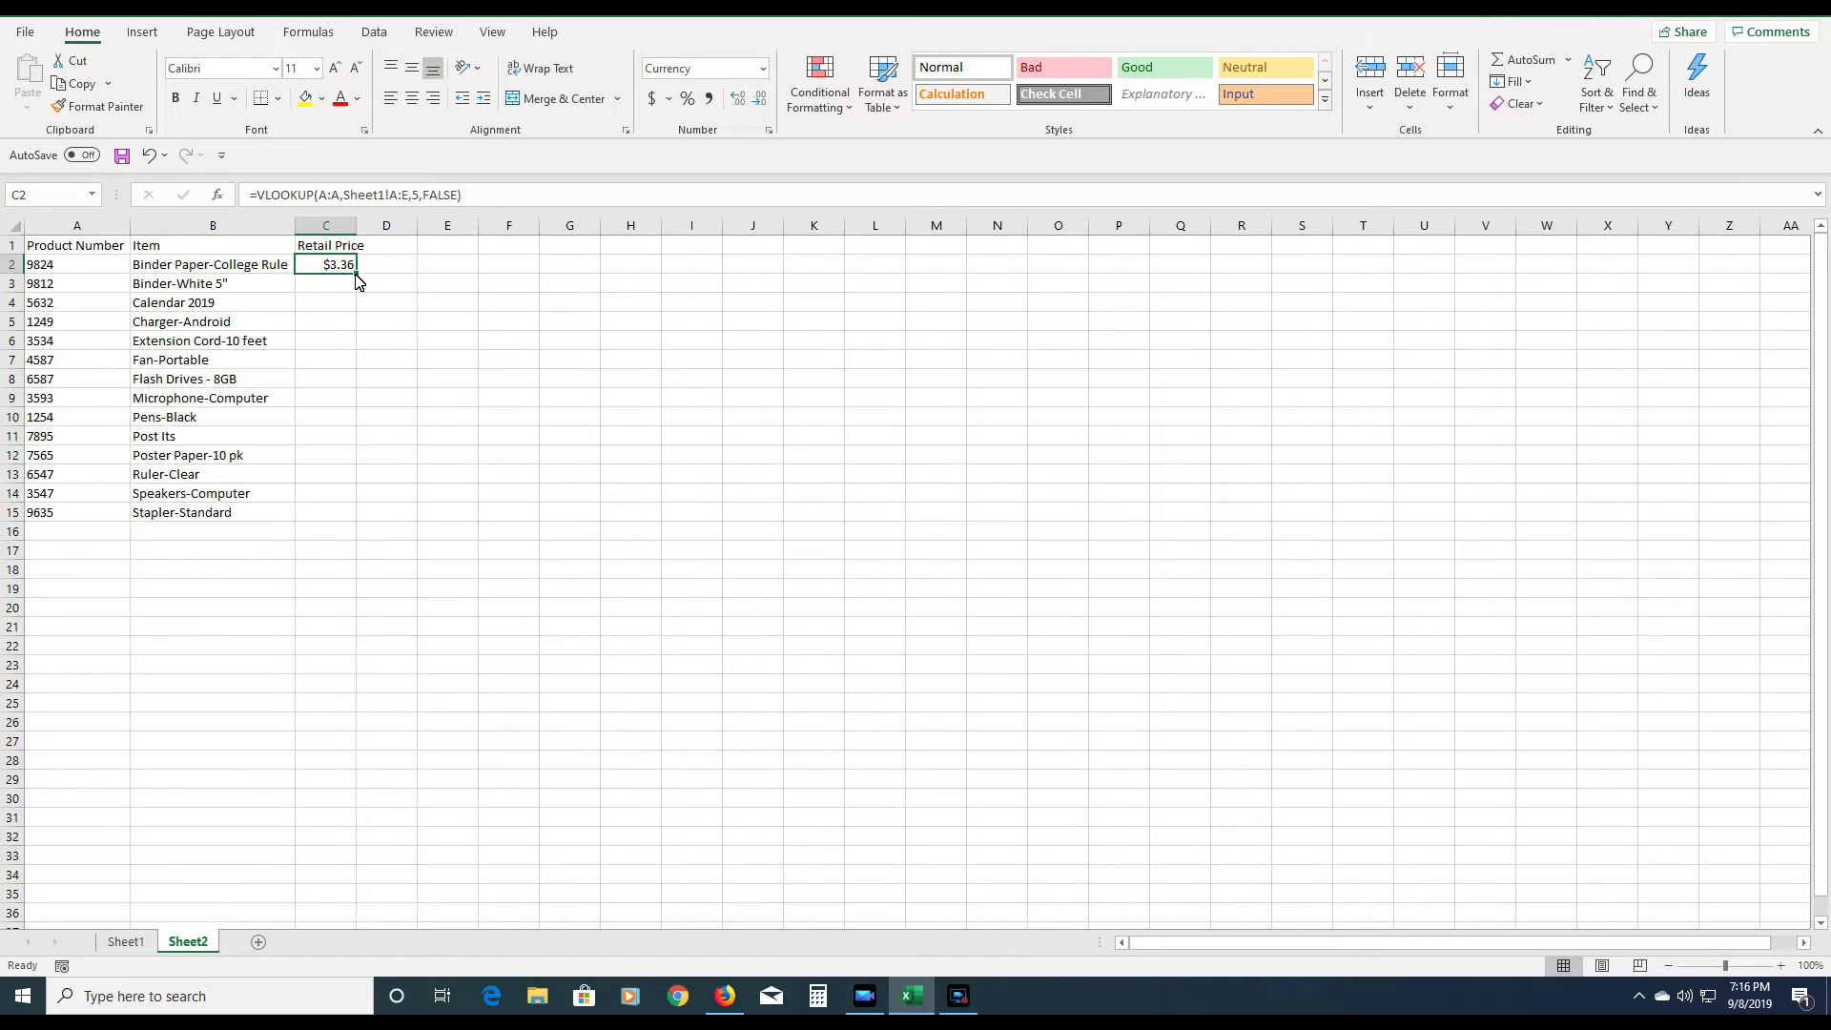
- Fill the VLOOKUP formula from C2 down through C15 and review the formula in C2
{"action": "left_click_drag", "start_coordinate": [357, 276], "coordinate": [376, 524]}
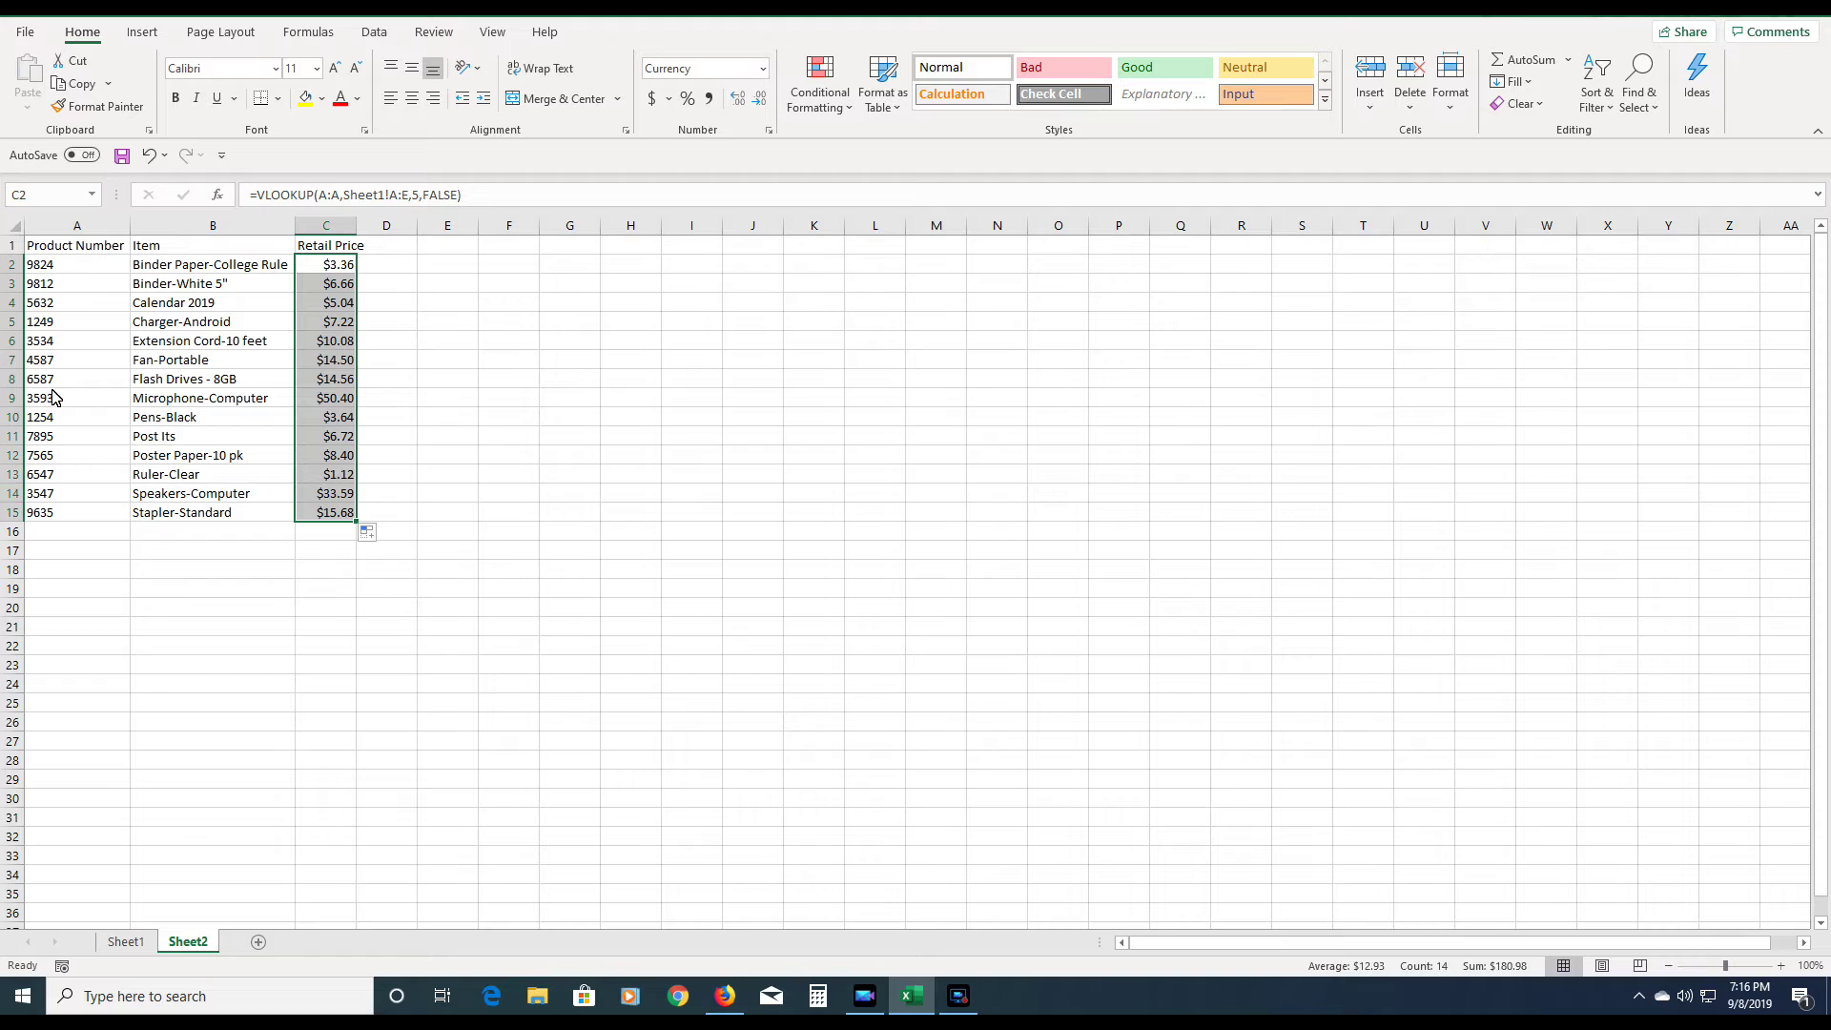
{"action": "left_click", "coordinate": [334, 264]}
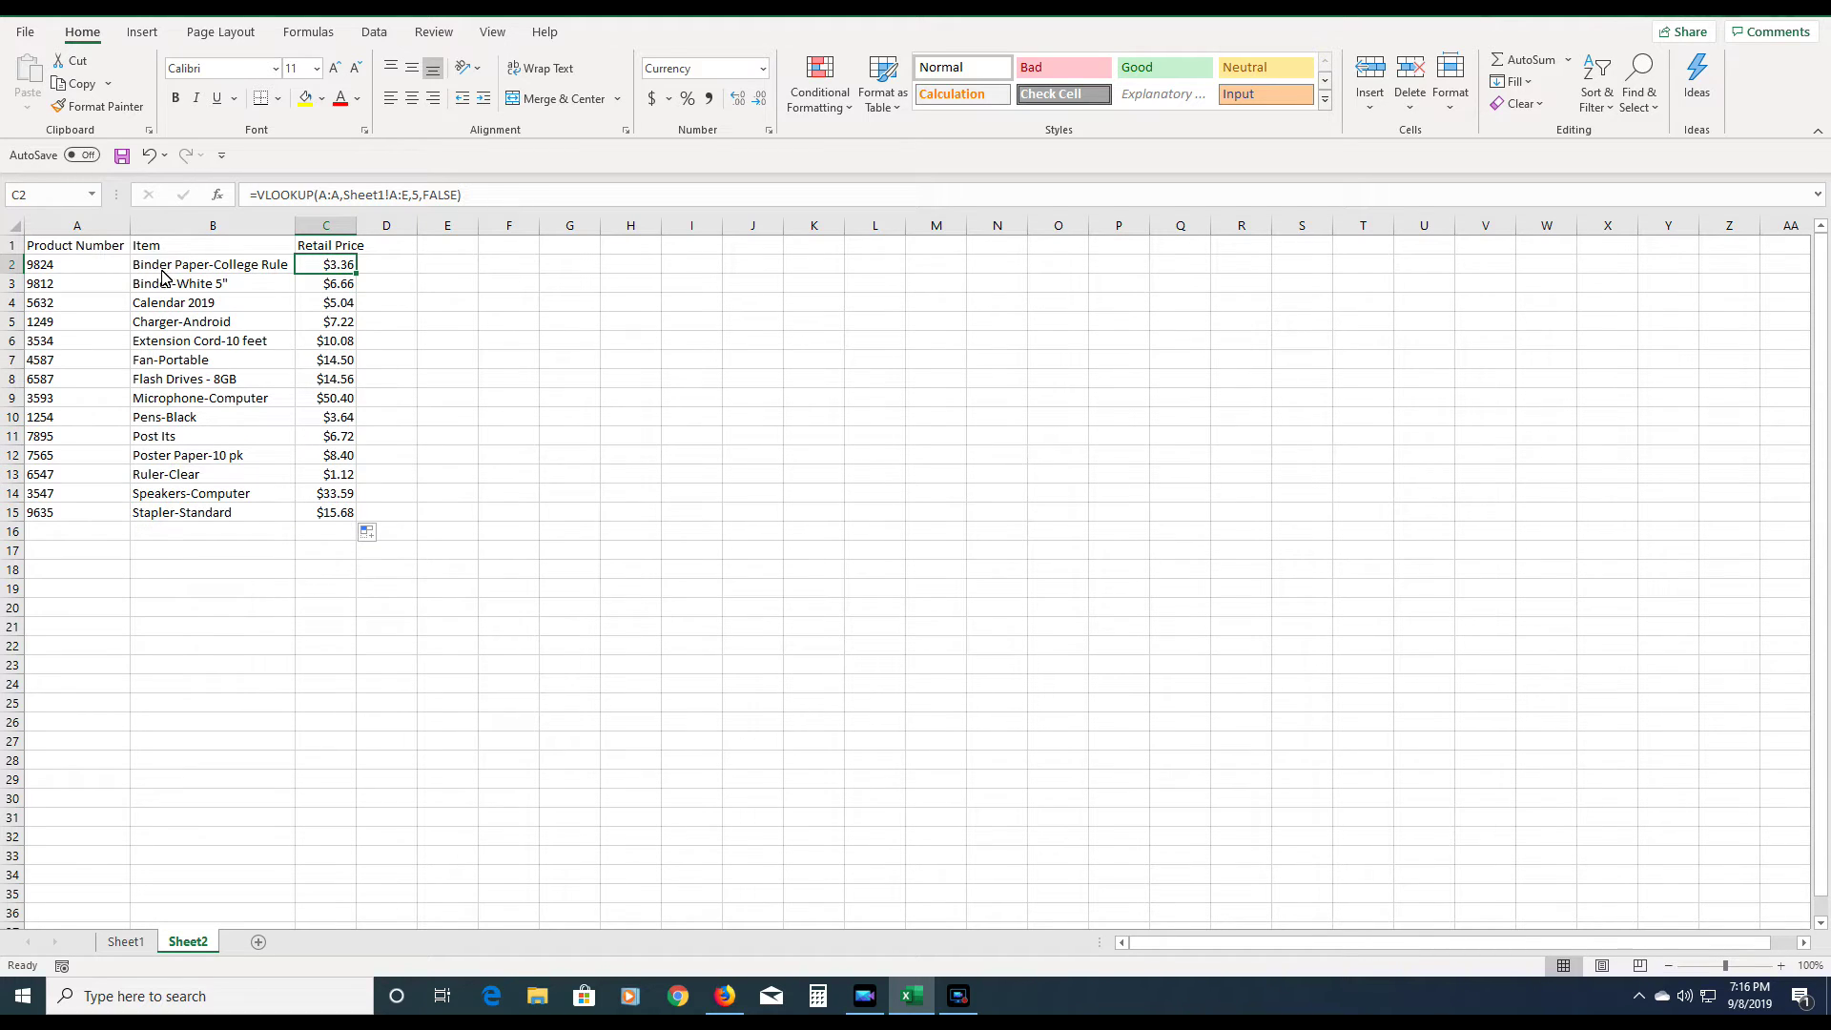
{"action": "left_click", "coordinate": [75, 266]}
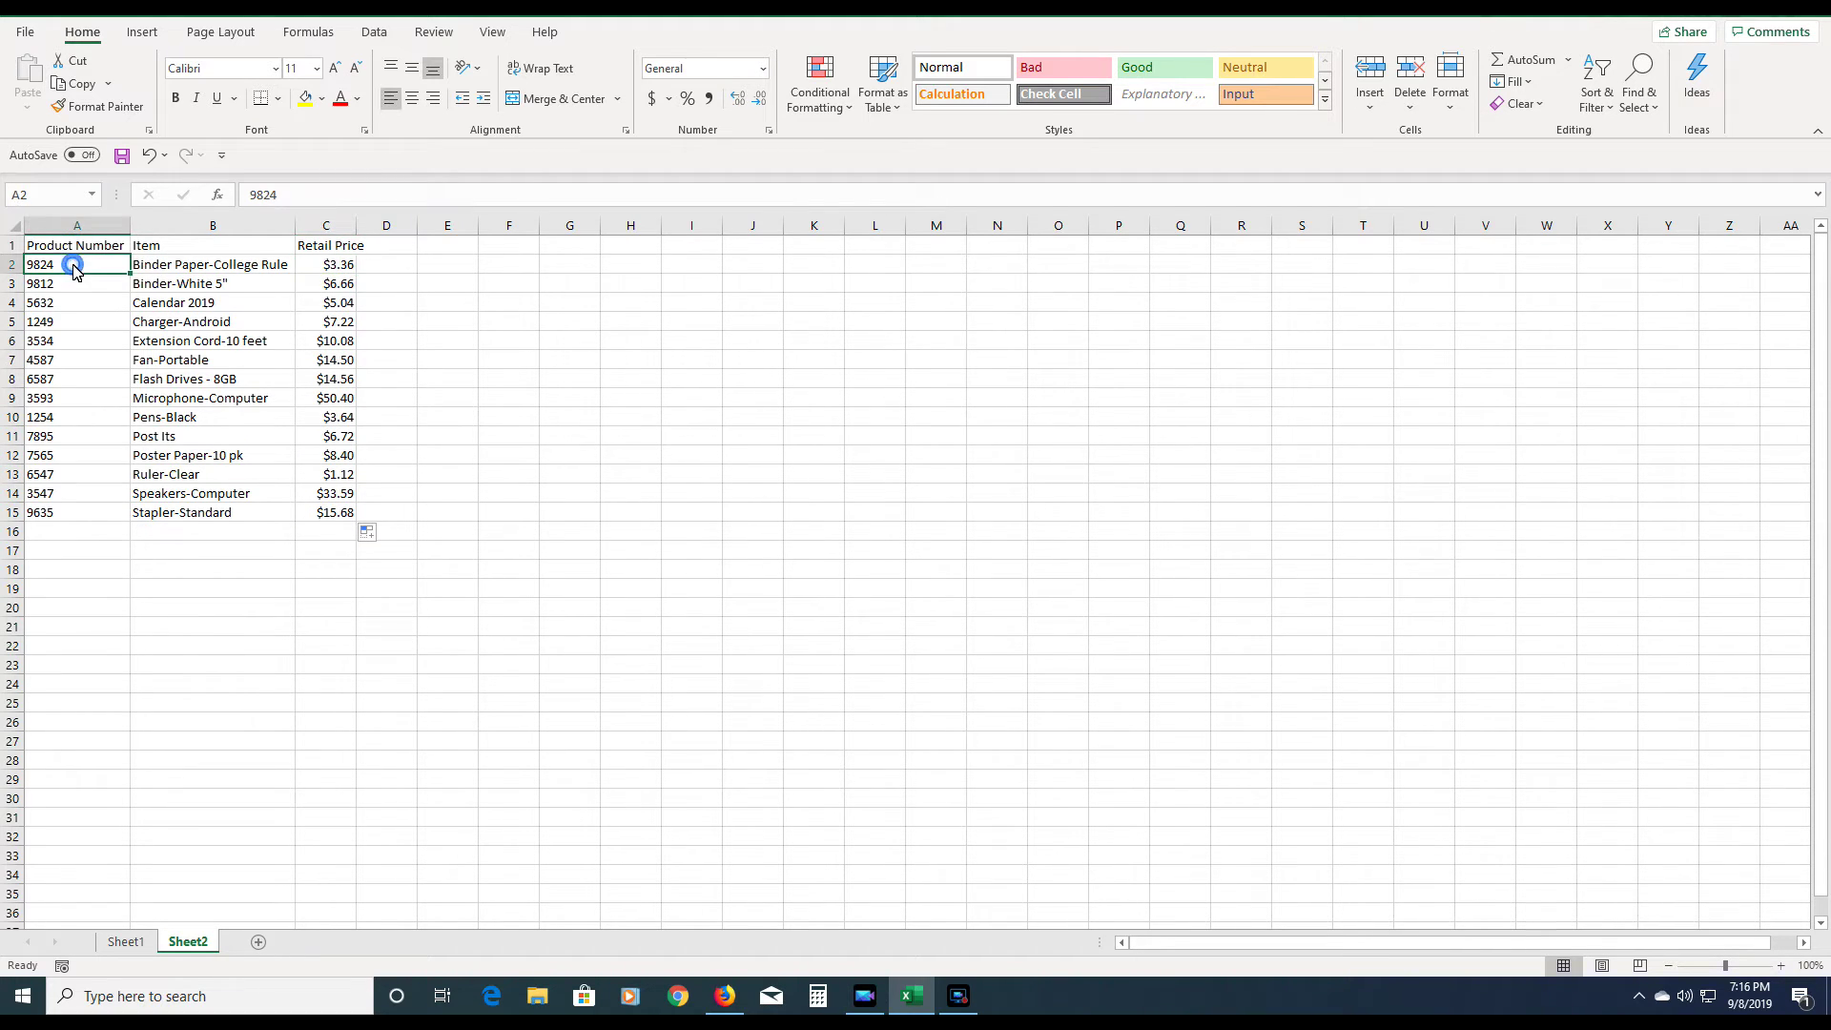
{"action": "left_click", "coordinate": [325, 268]}
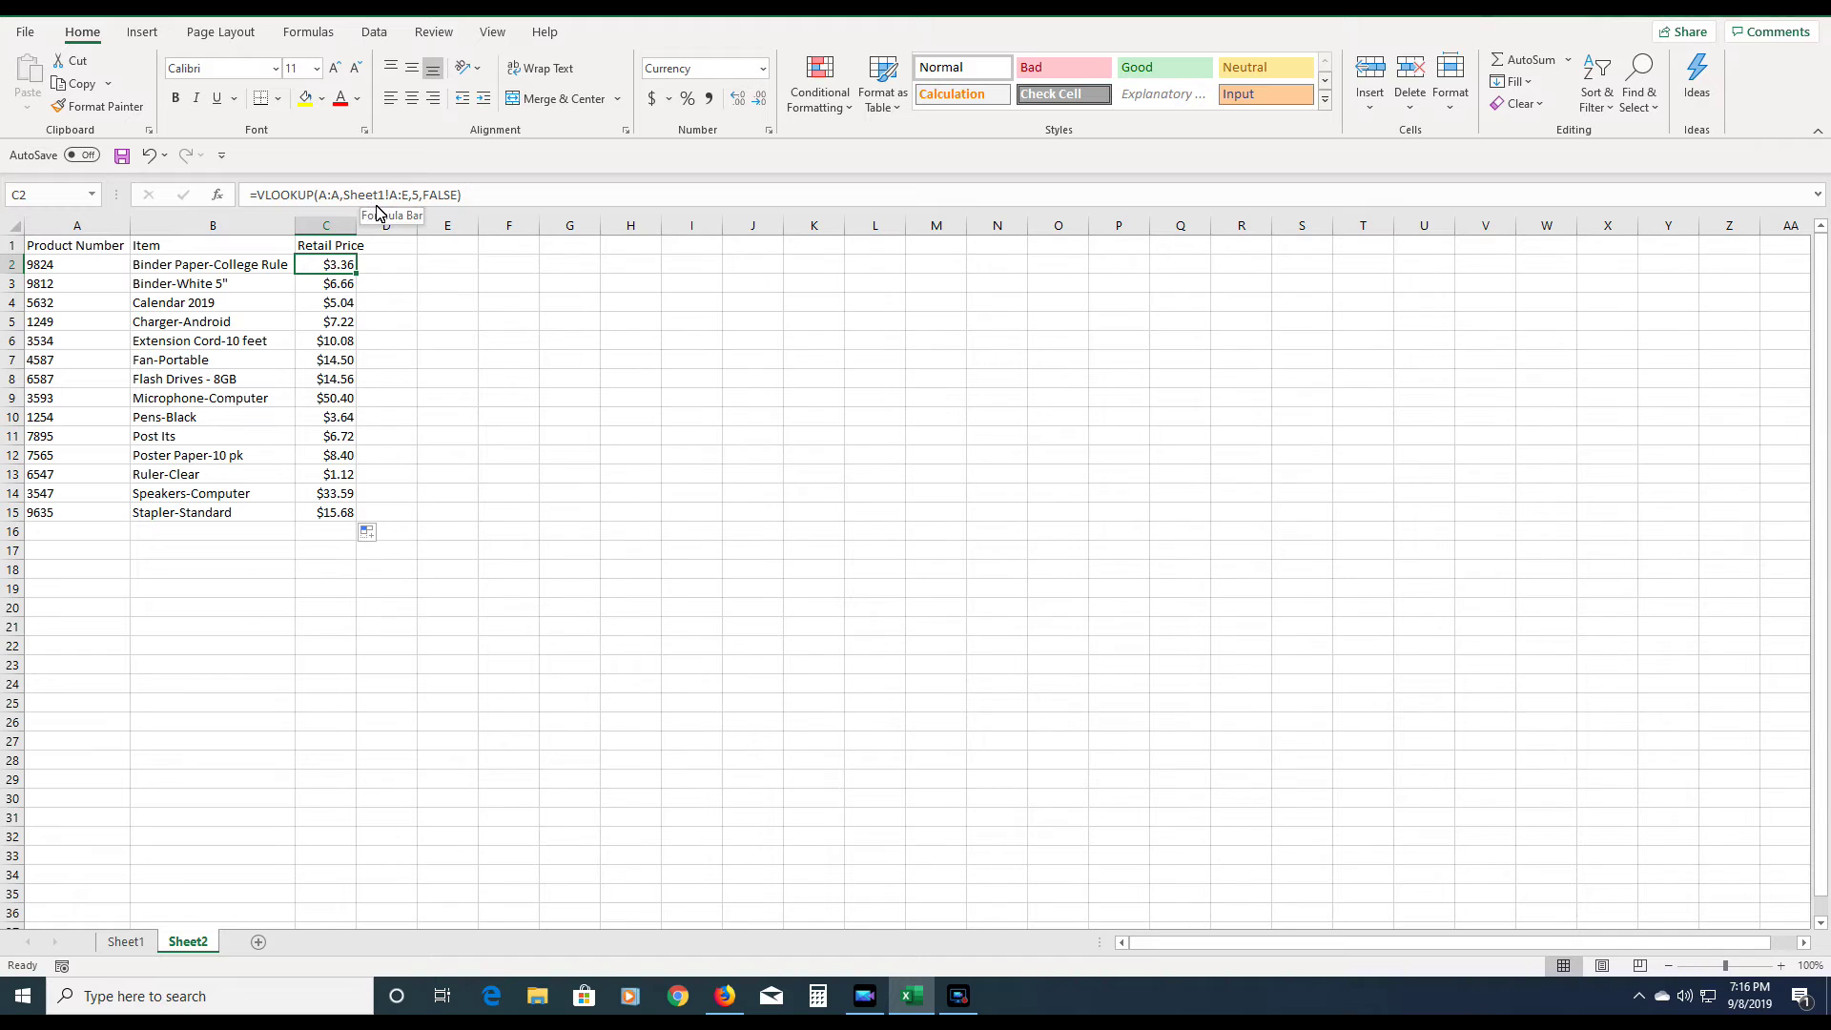